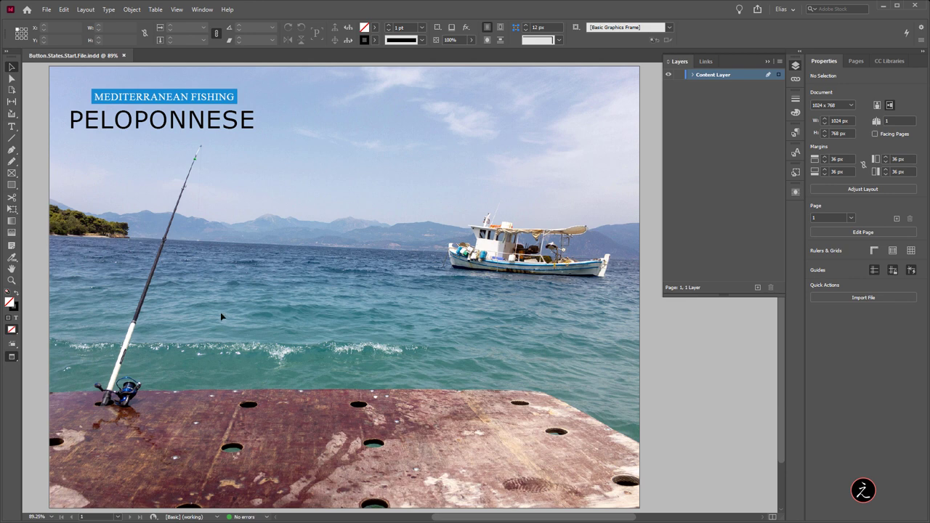
Expand Content Layer and toggle the Tap to Reveal and Description Text groups' visibility, leaving Tap to Reveal shown and Description Text hidden.
{"action": "left_click", "coordinate": [691, 75]}
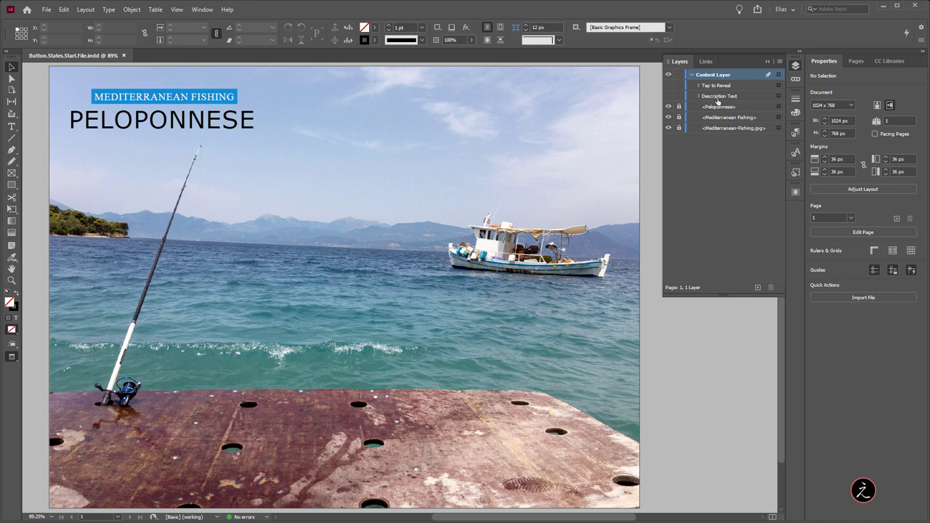
{"action": "left_click", "coordinate": [669, 85]}
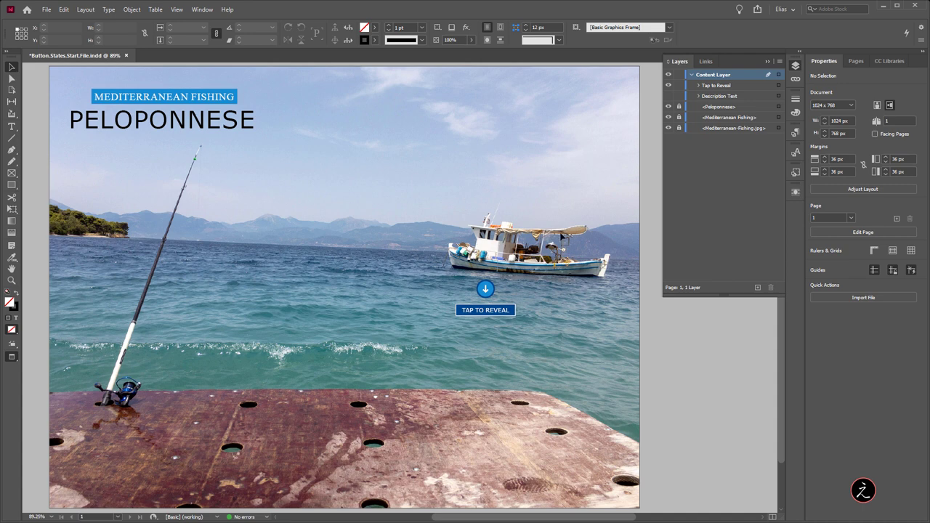
{"action": "left_click", "coordinate": [668, 96]}
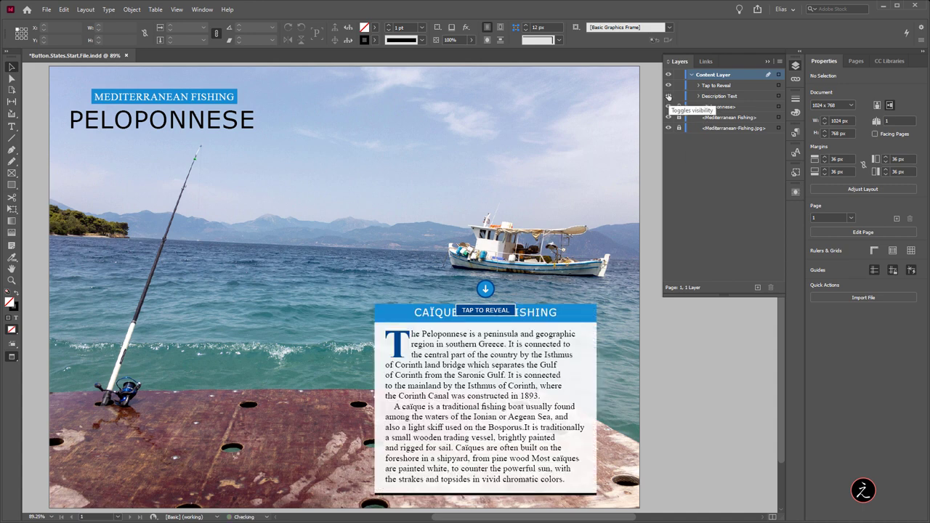
{"action": "left_click", "coordinate": [668, 85]}
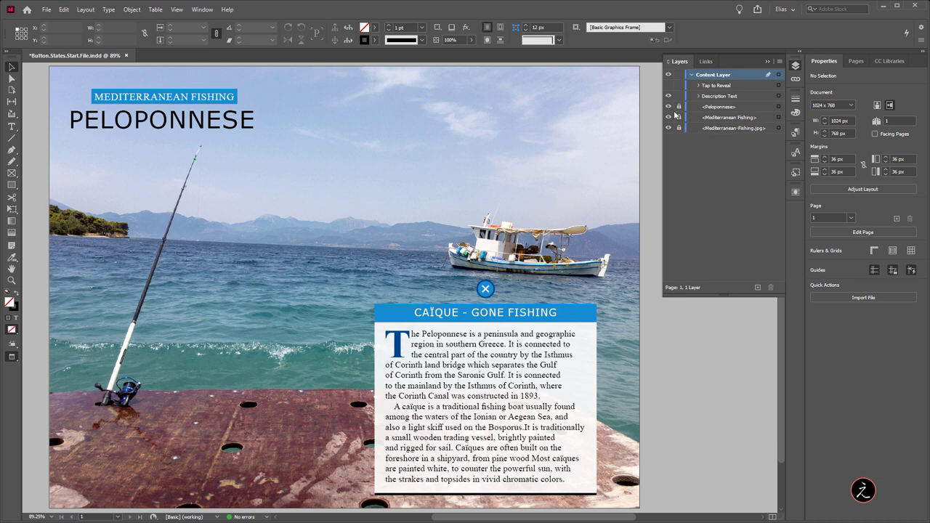
{"action": "left_click", "coordinate": [669, 95]}
{"action": "left_click", "coordinate": [668, 85]}
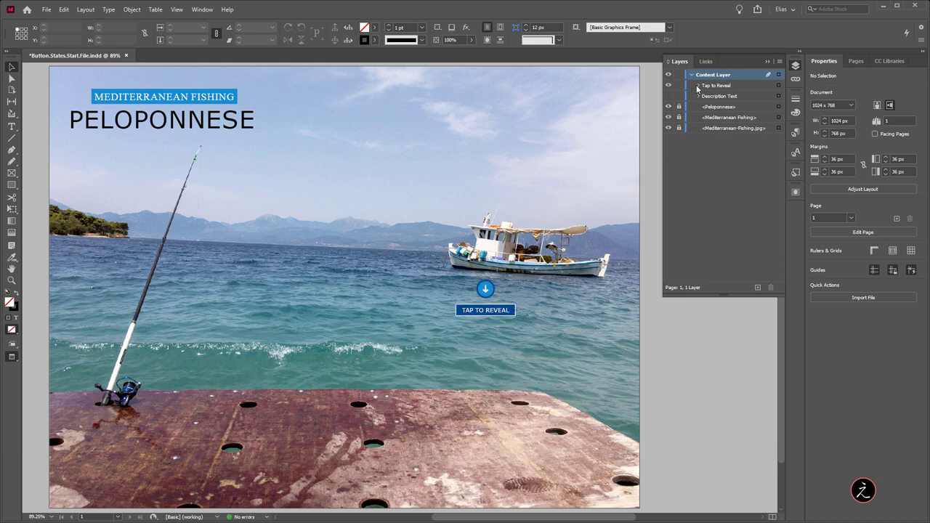
Examine the objects inside the Tap to Reveal group, selecting its Invisible Btn frame, and check the Description Text group.
{"action": "left_click", "coordinate": [697, 85]}
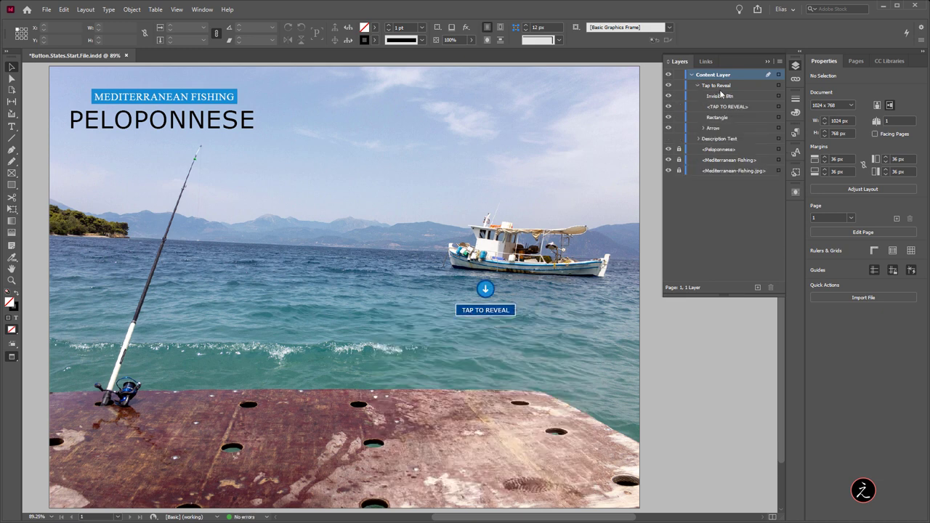
{"action": "left_click", "coordinate": [773, 96]}
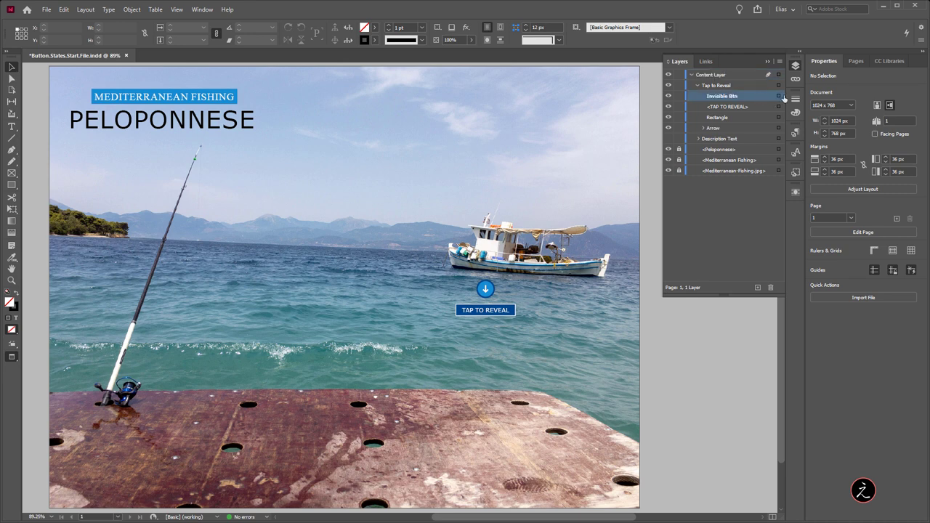
{"action": "left_click", "coordinate": [778, 96]}
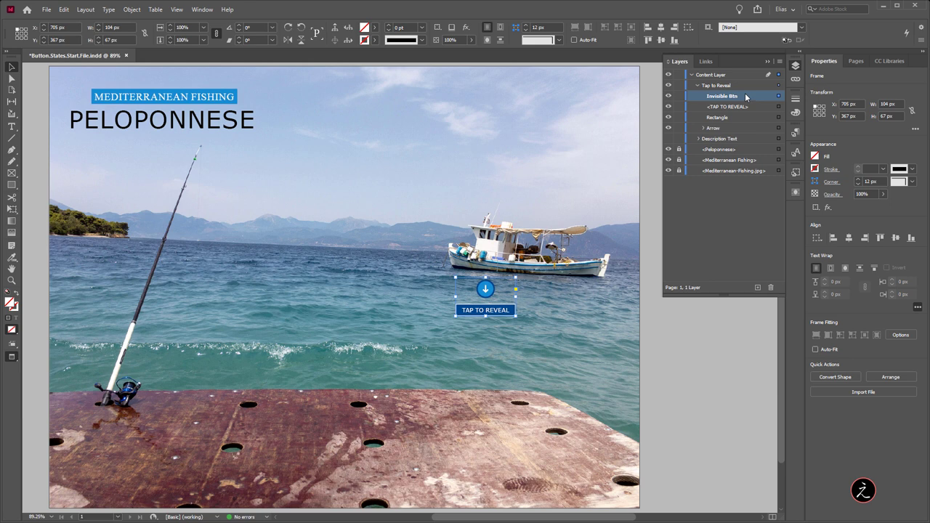
{"action": "left_click", "coordinate": [696, 85]}
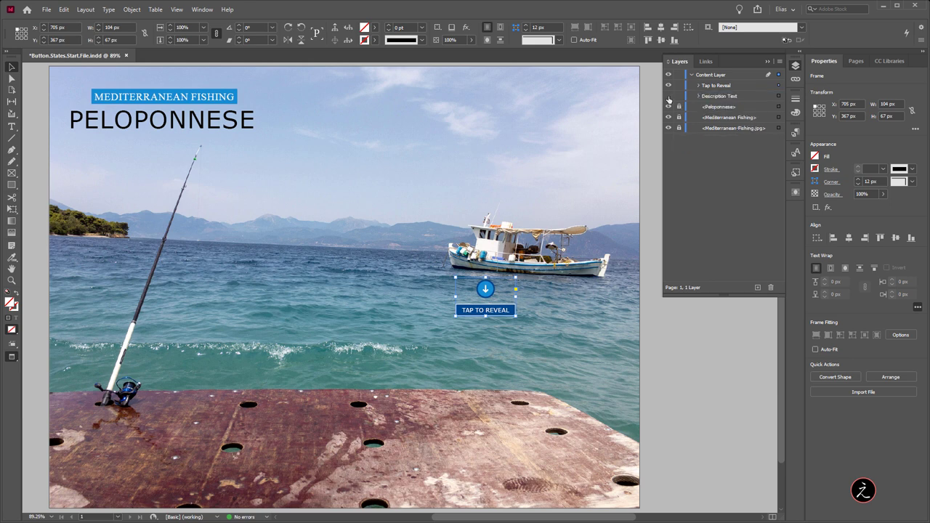
{"action": "left_click", "coordinate": [668, 96]}
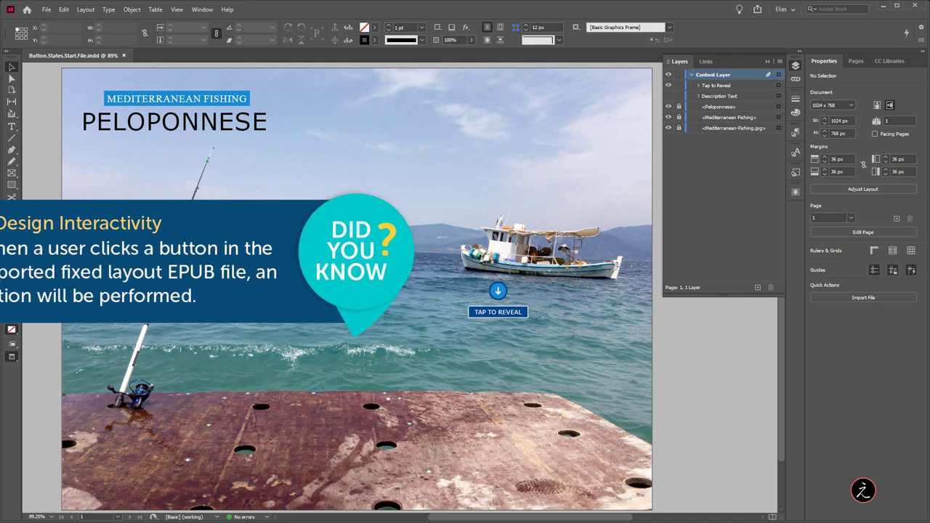
Bring up the Buttons and Forms panel and place it near the layer list.
{"action": "left_click", "coordinate": [208, 11]}
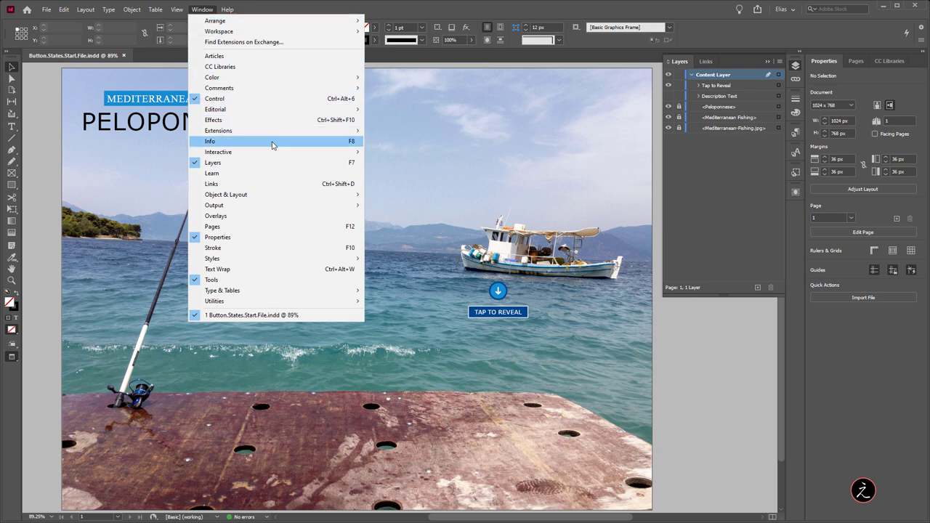
{"action": "mouse_move", "coordinate": [277, 152]}
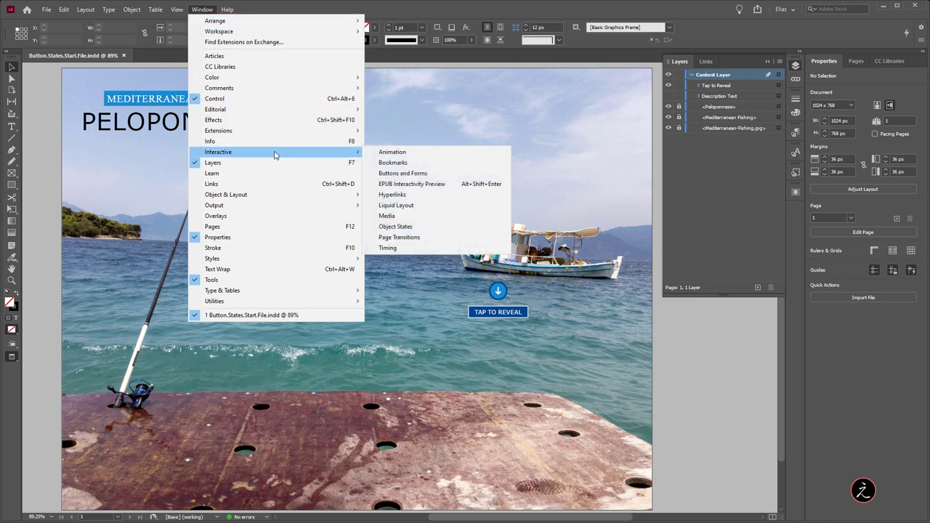
{"action": "left_click", "coordinate": [465, 175]}
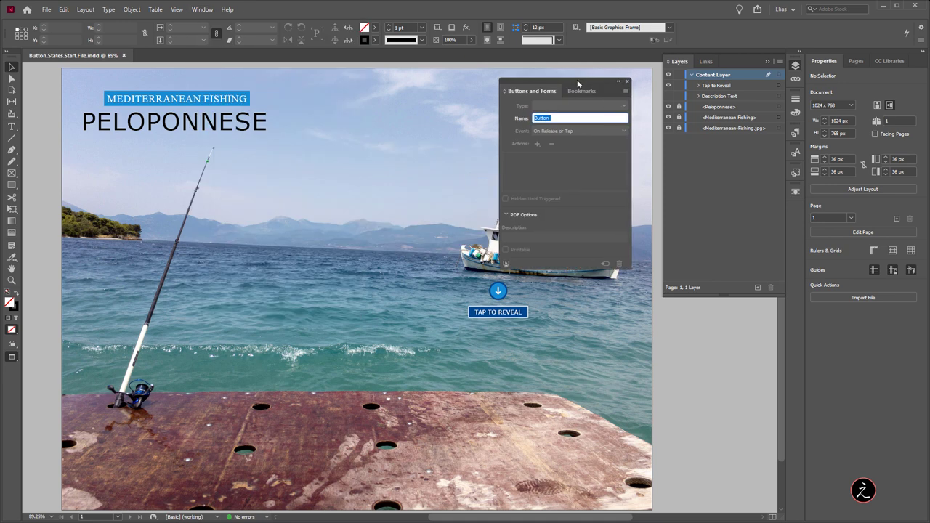
{"action": "left_click_drag", "start_coordinate": [577, 84], "coordinate": [569, 83]}
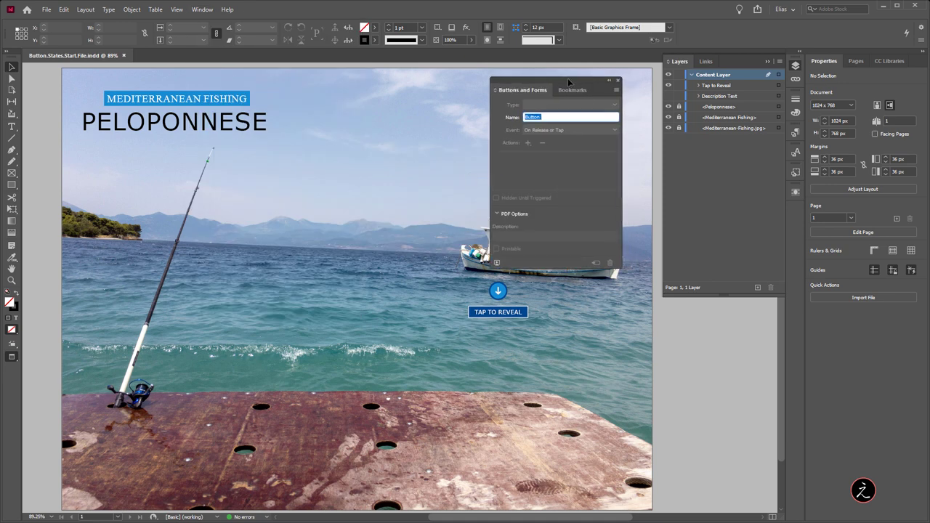
Convert the Invisible Btn frame inside the Tap to Reveal group into a button.
{"action": "left_click", "coordinate": [698, 86]}
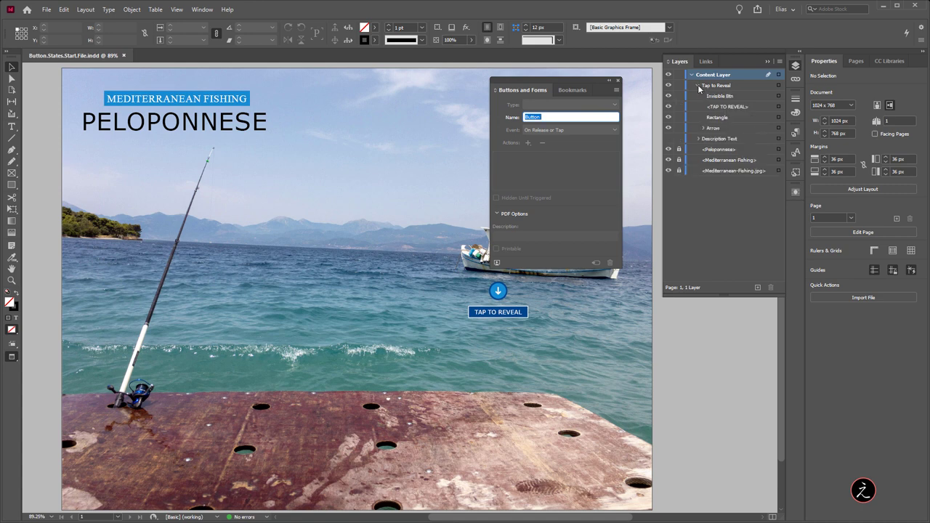
{"action": "left_click", "coordinate": [730, 98]}
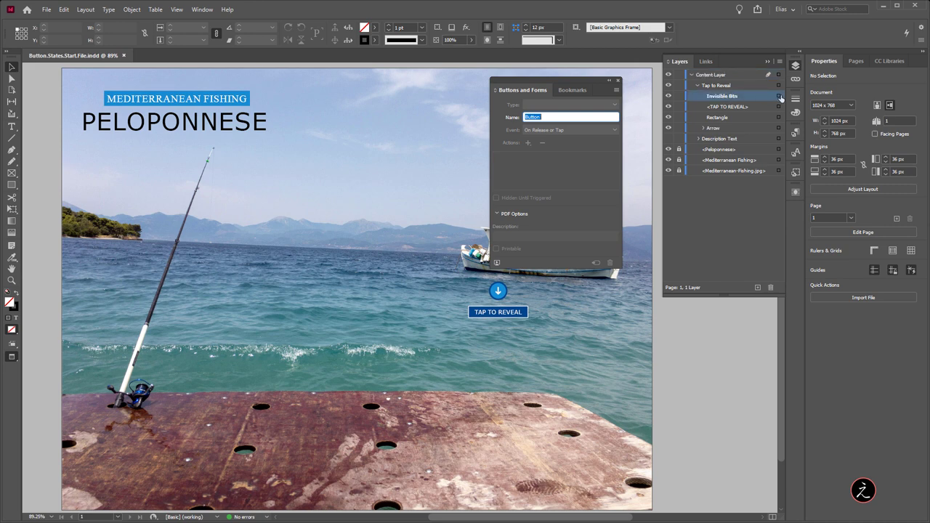
{"action": "left_click", "coordinate": [723, 101]}
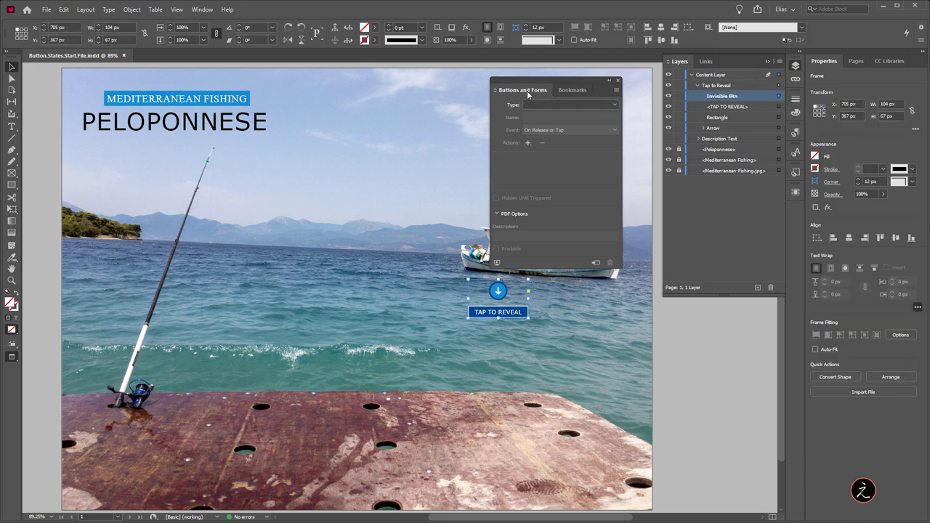
{"action": "left_click", "coordinate": [544, 102]}
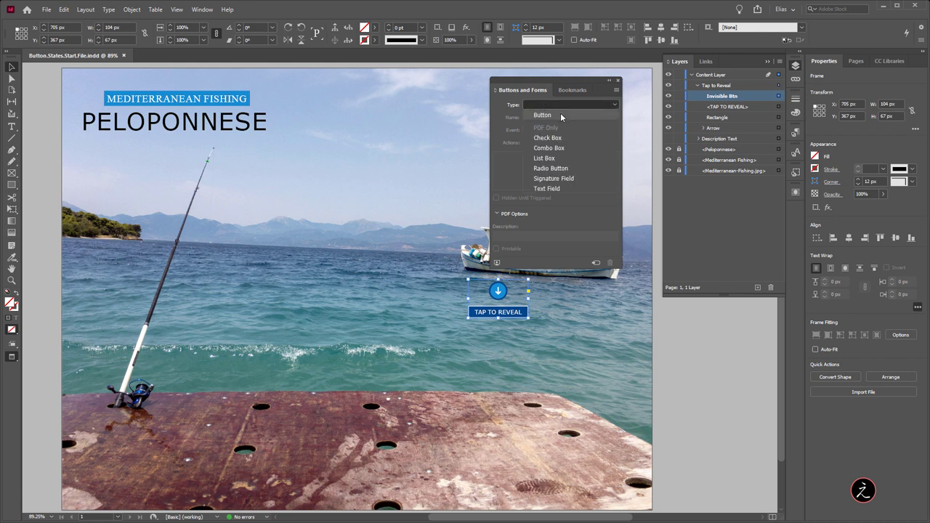
{"action": "left_click", "coordinate": [560, 115]}
Name the new button Tap to Reveal and deselect it.
{"action": "left_click", "coordinate": [558, 119]}
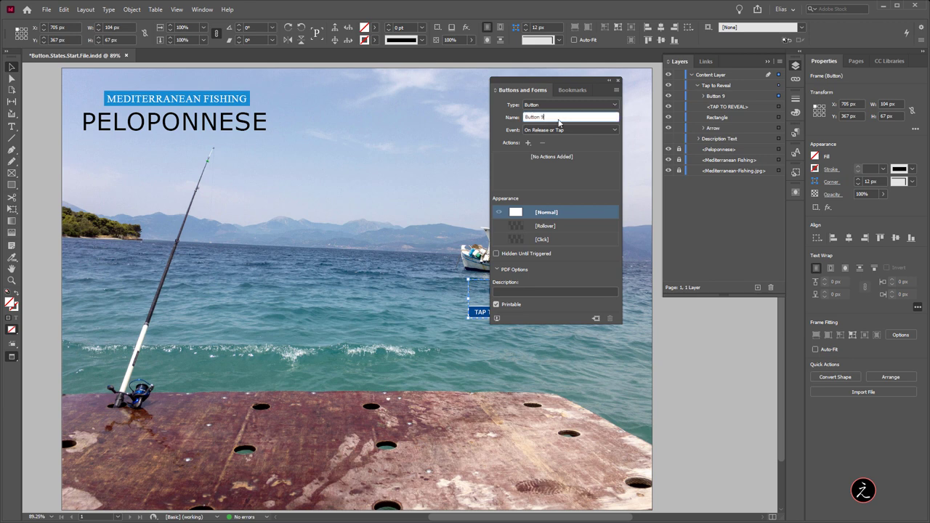
{"action": "triple_click", "coordinate": [558, 119]}
{"action": "type", "text": "Tap to Reveal"}
{"action": "key", "text": "Tab"}
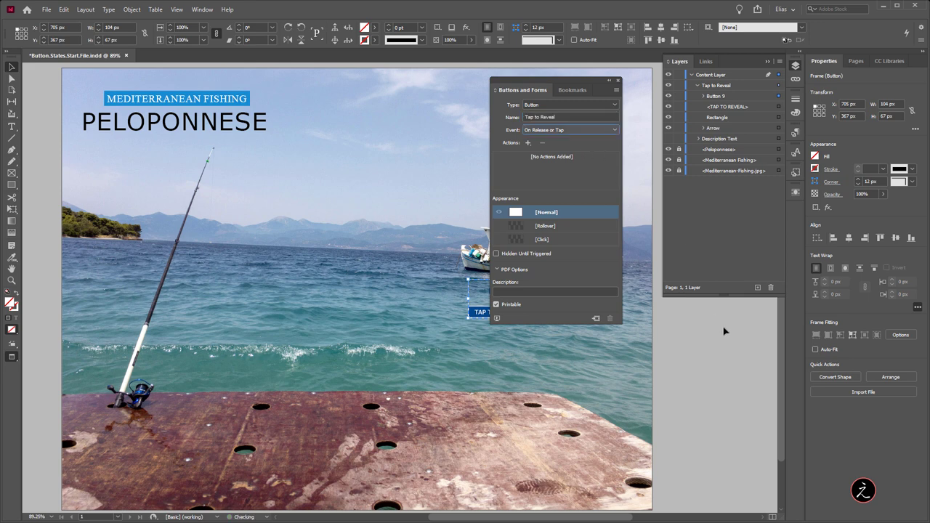
{"action": "left_click", "coordinate": [723, 331]}
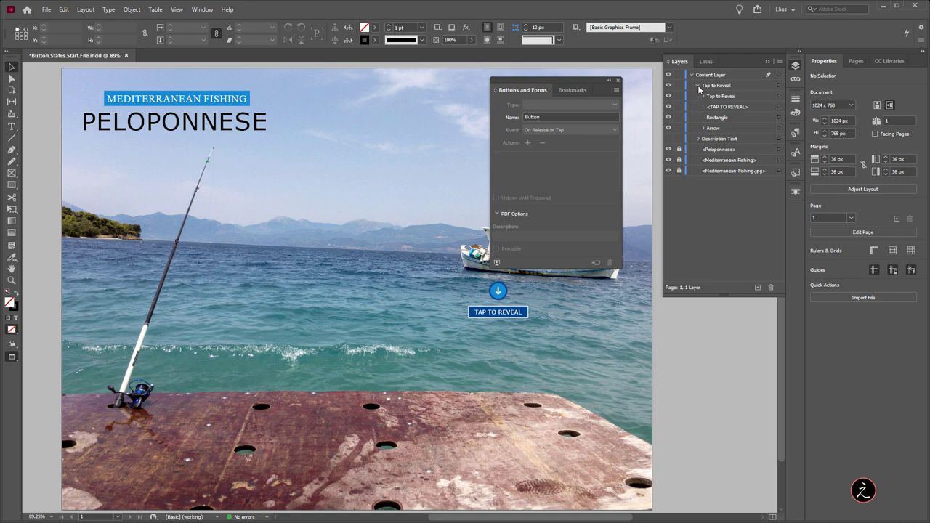
Show the Description Text group with its contents listed, and collapse and hide the Tap to Reveal group.
{"action": "left_click", "coordinate": [697, 85]}
{"action": "left_click", "coordinate": [668, 96]}
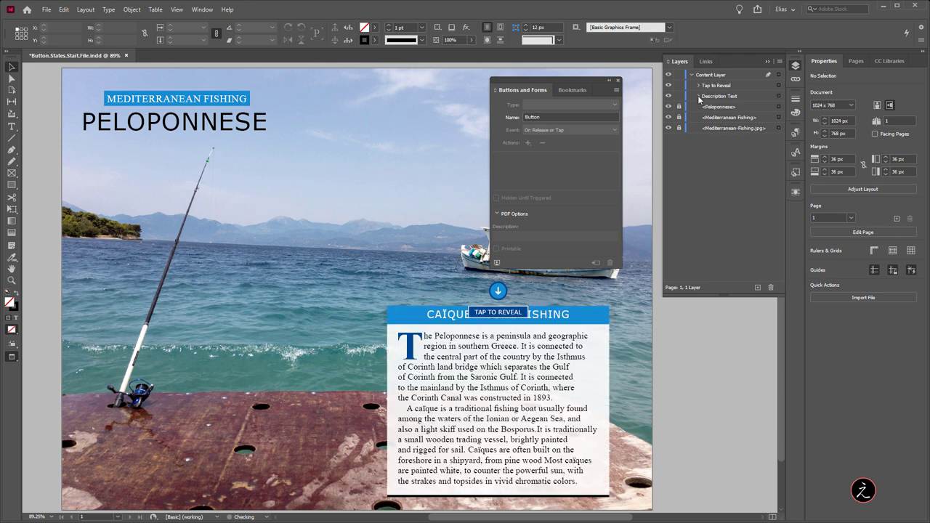
{"action": "left_click", "coordinate": [698, 96]}
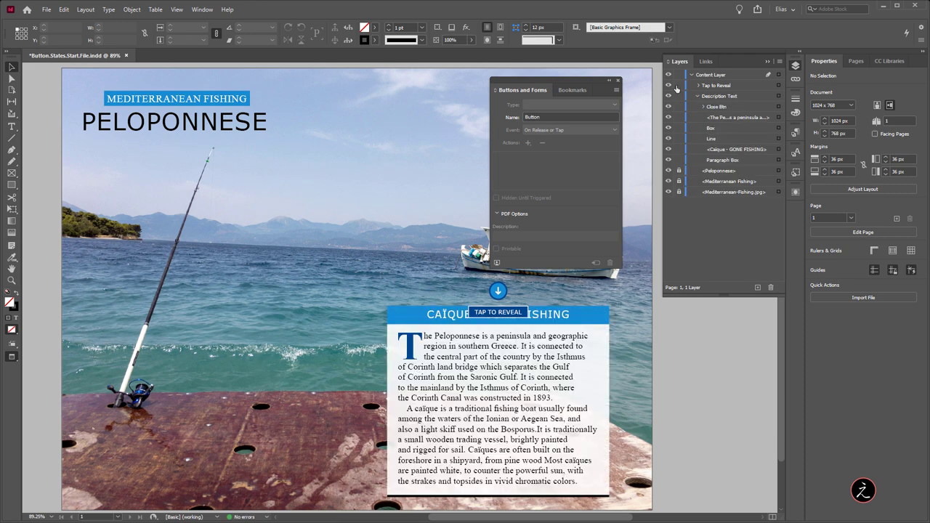
{"action": "left_click", "coordinate": [668, 86]}
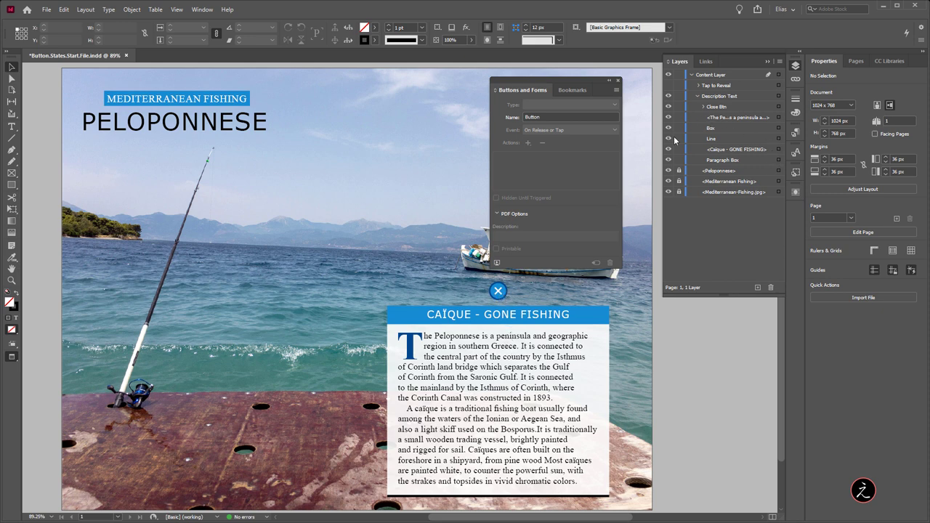
Convert the Close Btn group inside Description Text into a button.
{"action": "left_click", "coordinate": [721, 109]}
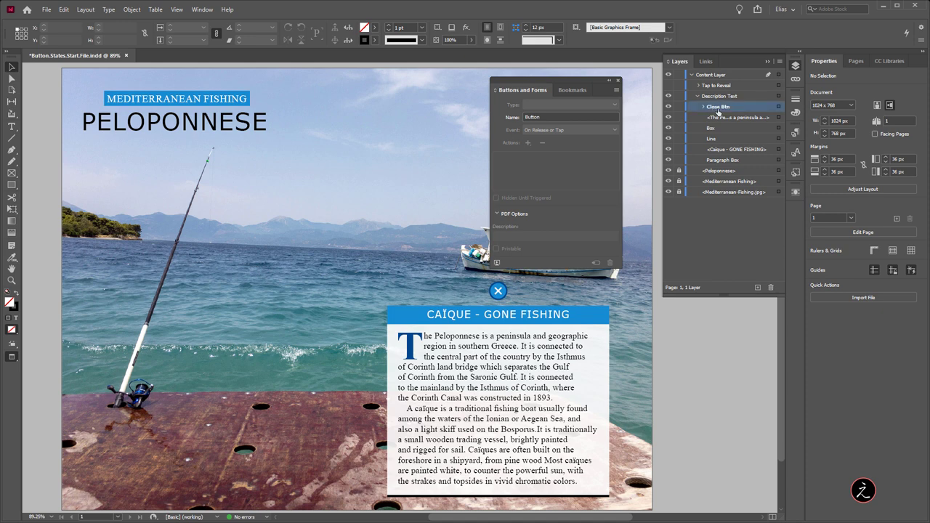
{"action": "left_click", "coordinate": [779, 107]}
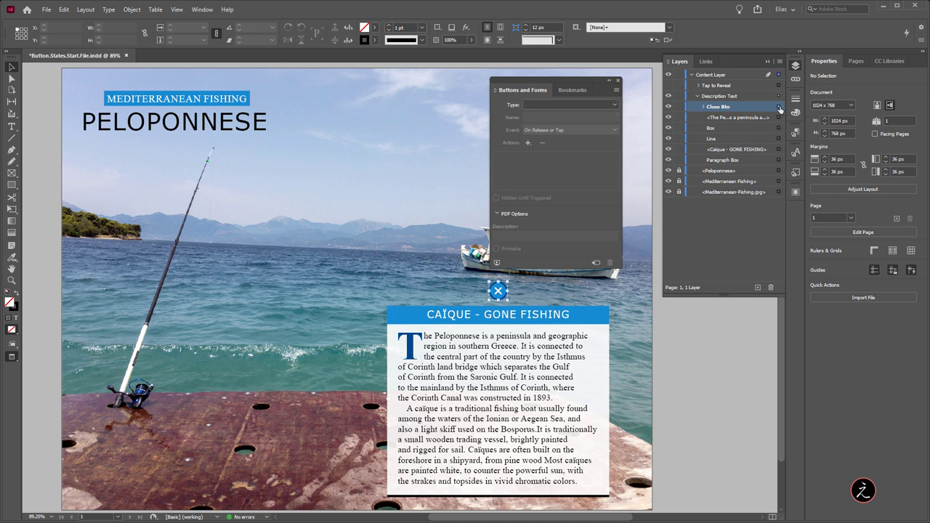
{"action": "left_click", "coordinate": [572, 105]}
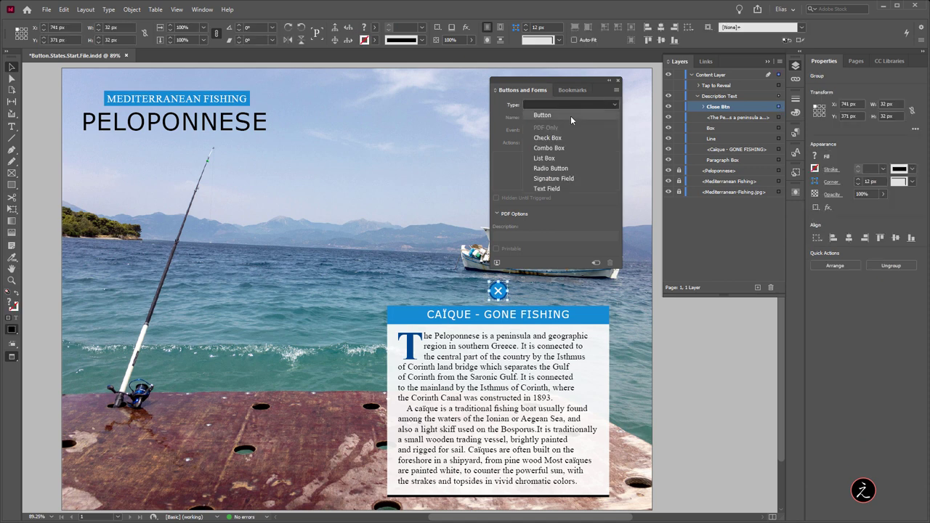
{"action": "left_click", "coordinate": [571, 116]}
Name the round close button Close Btn.
{"action": "left_click", "coordinate": [516, 117]}
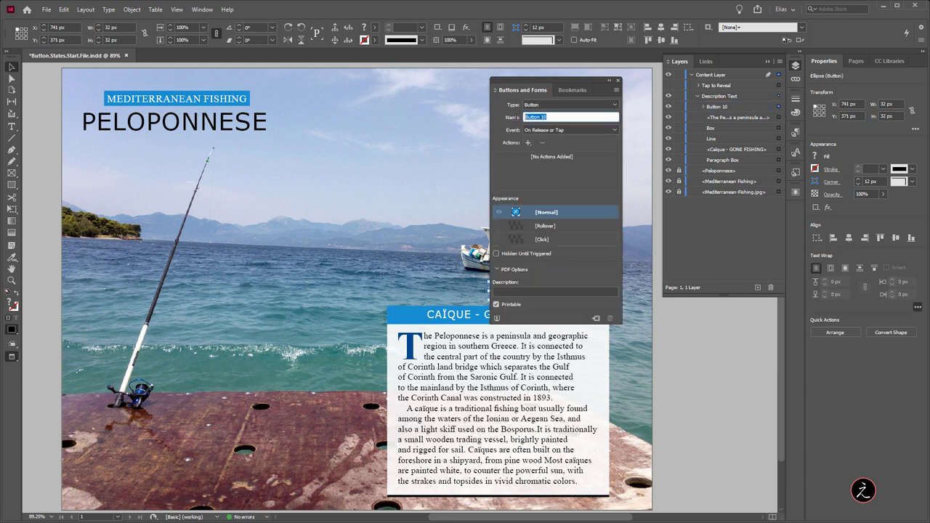
{"action": "type", "text": "Close Btn"}
{"action": "key", "text": "Tab"}
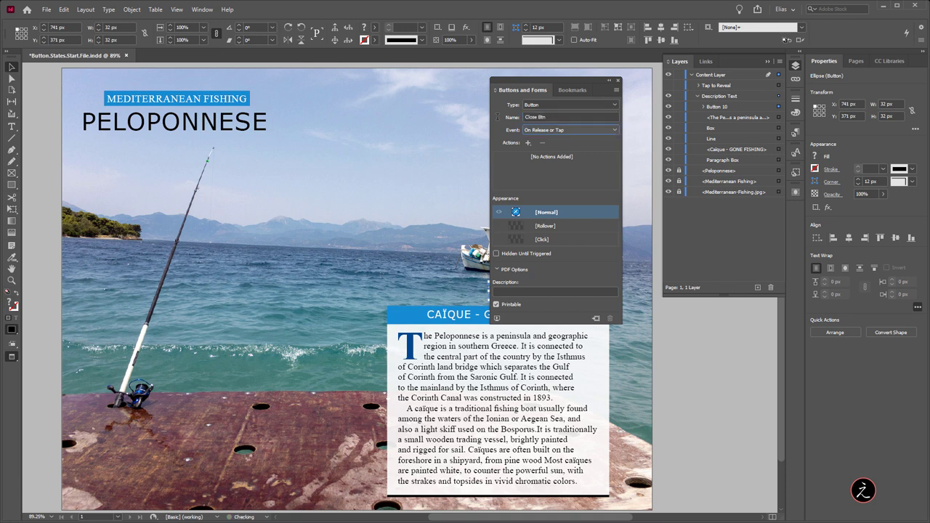
Deselect the close button and make the Tap to Reveal group visible again.
{"action": "left_click", "coordinate": [709, 324]}
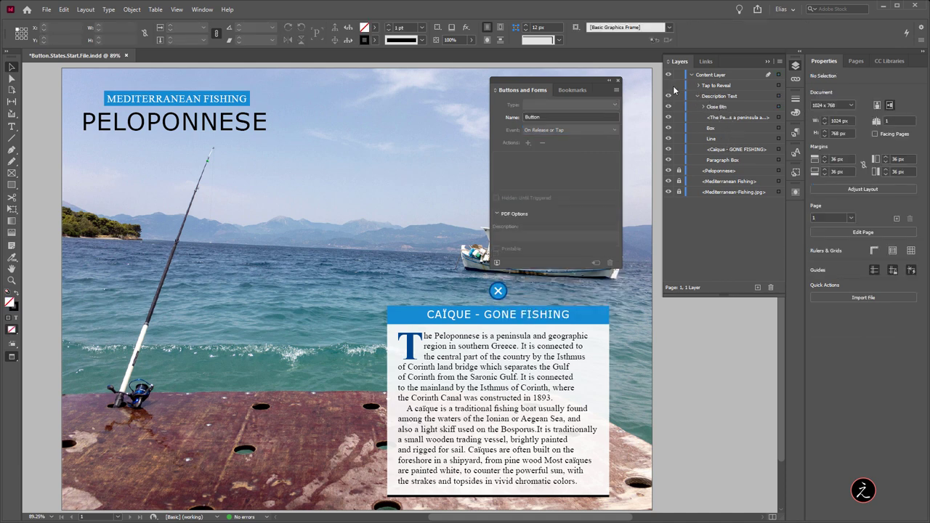
{"action": "left_click", "coordinate": [668, 85]}
{"action": "left_click", "coordinate": [698, 86]}
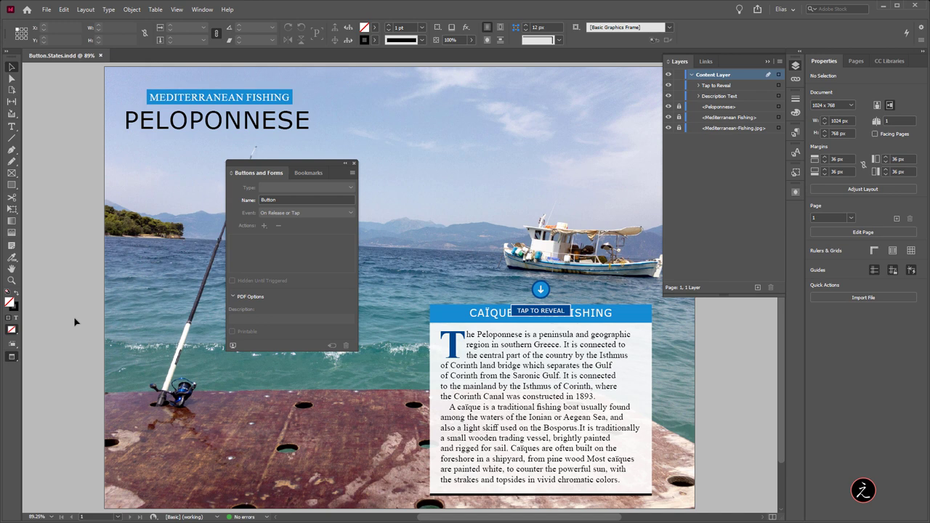
Bring up the Object States panel in the Button.States.indd document.
{"action": "left_click", "coordinate": [204, 10]}
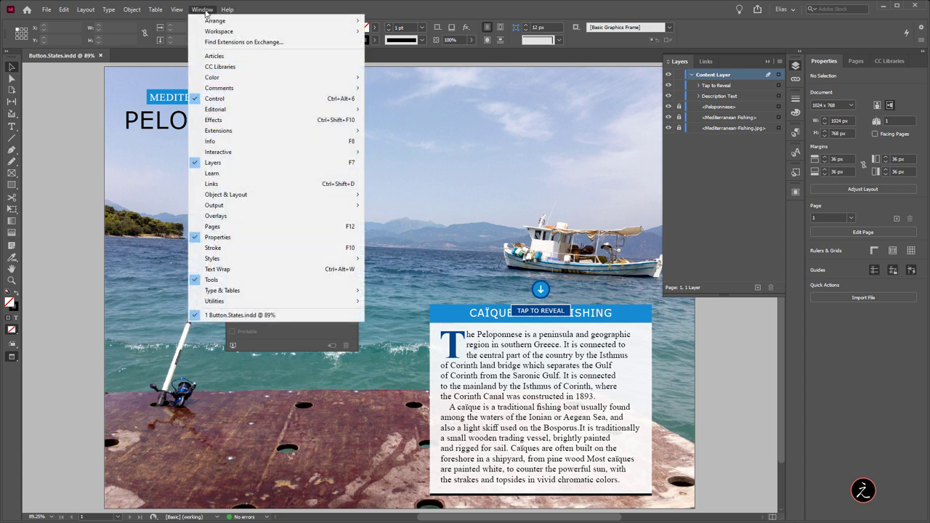
{"action": "mouse_move", "coordinate": [284, 152]}
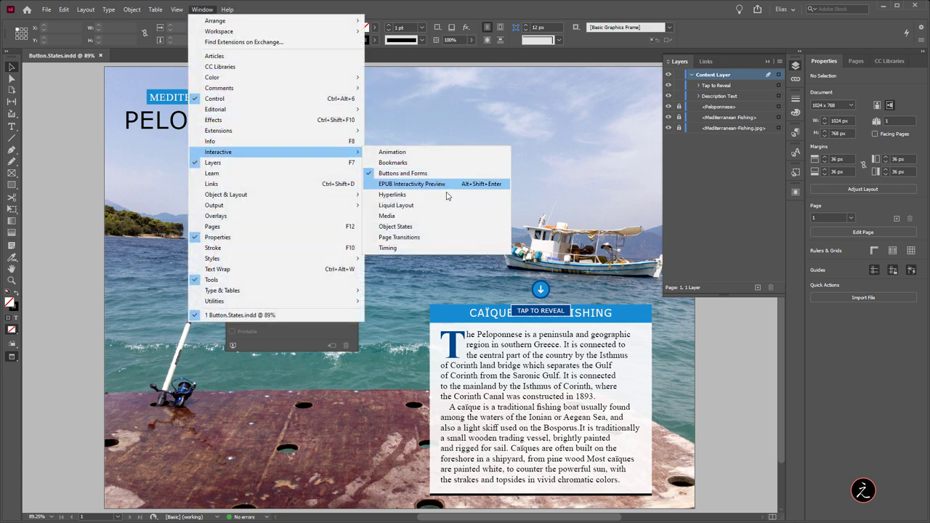
{"action": "left_click", "coordinate": [459, 227]}
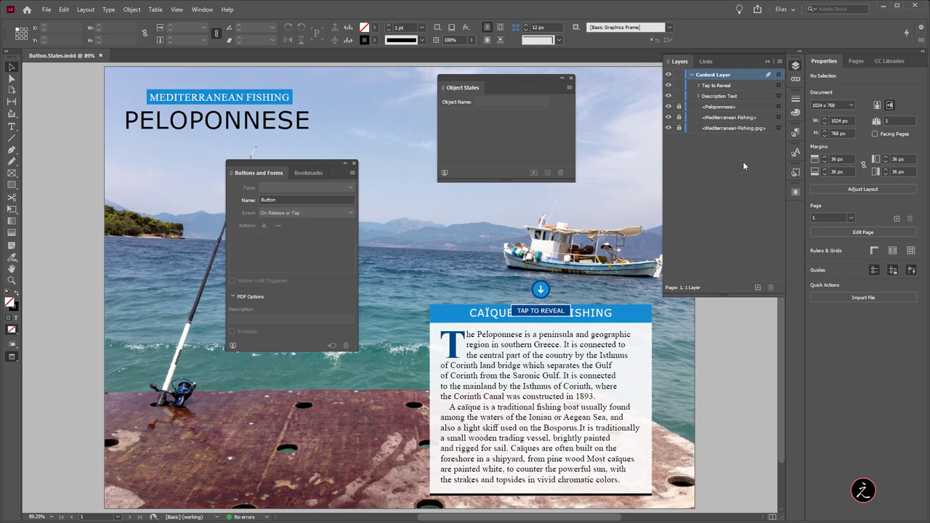
Combine the Tap to Reveal and Description Text groups into one multi-state object, with each group as a separate state.
{"action": "left_click", "coordinate": [736, 86]}
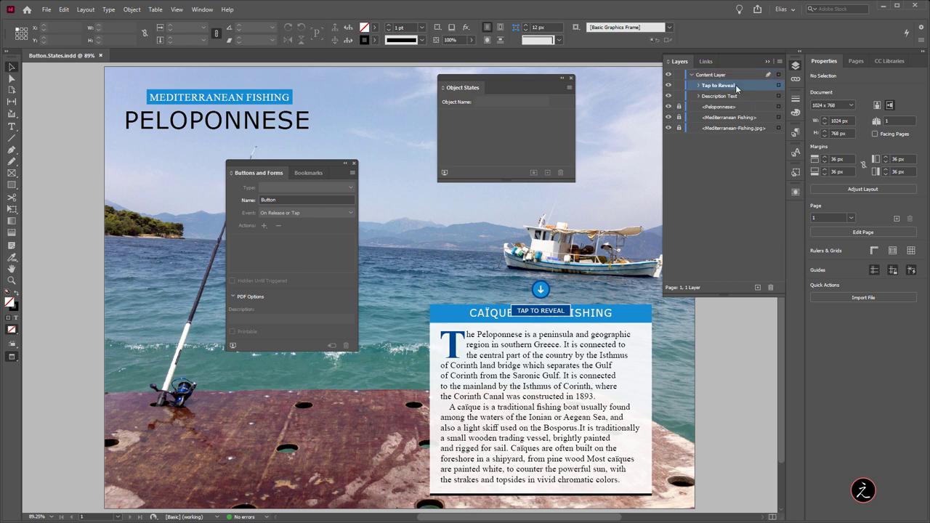
{"action": "left_click", "coordinate": [741, 96], "text": "shift"}
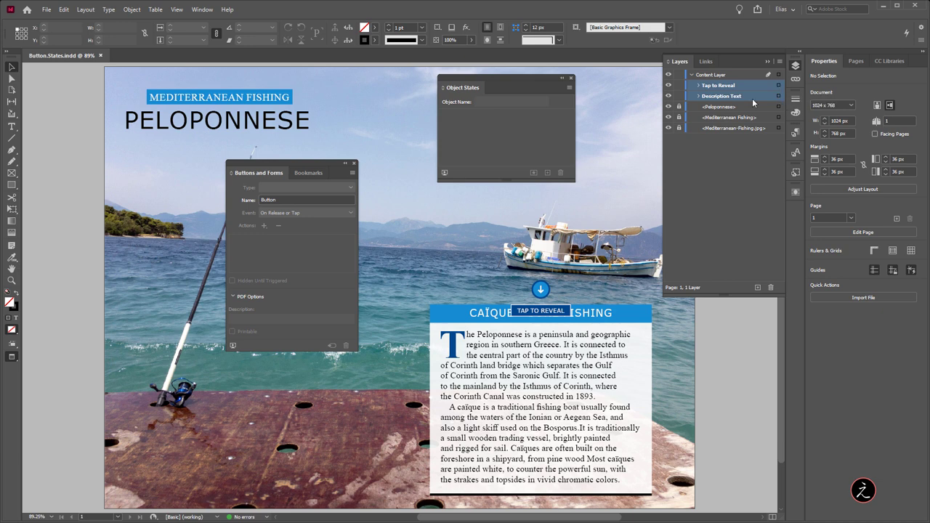
{"action": "left_click", "coordinate": [777, 85]}
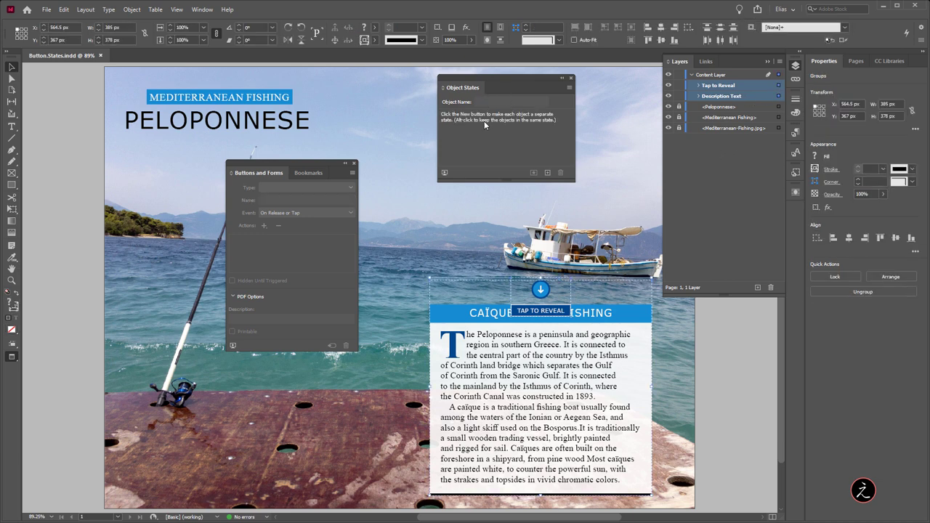
{"action": "left_click", "coordinate": [547, 174]}
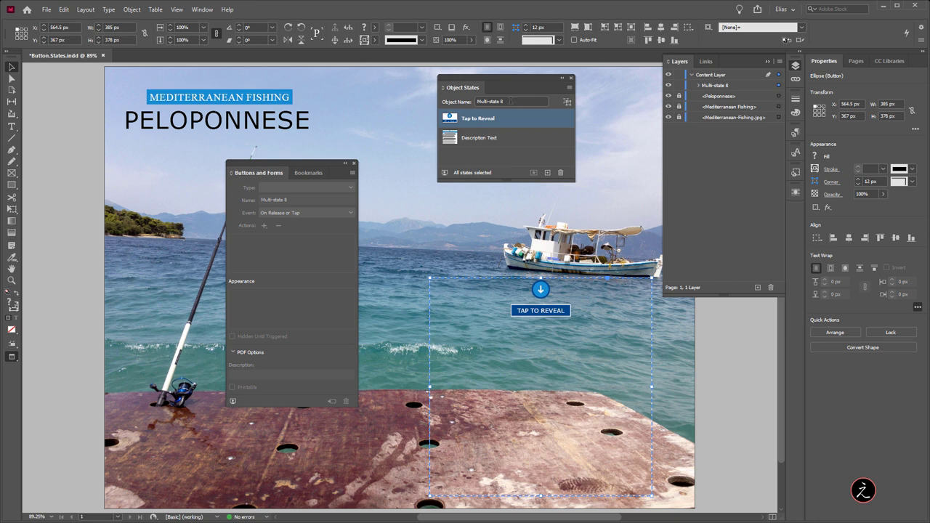
Name the new multi-state object Reveal MSO and deselect it.
{"action": "left_click", "coordinate": [510, 102]}
{"action": "key", "text": "ctrl+a"}
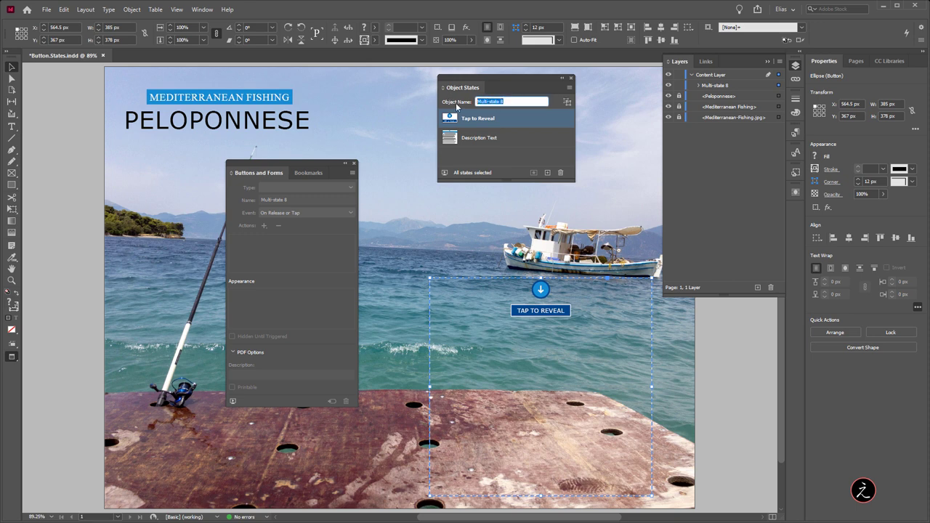
{"action": "type", "text": "Reveal MSO"}
{"action": "key", "text": "Return"}
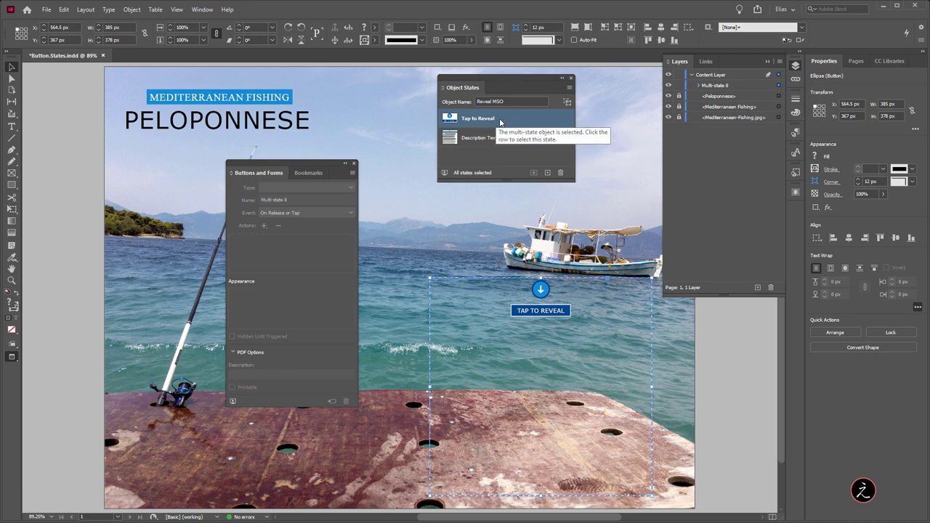
{"action": "left_click", "coordinate": [733, 342]}
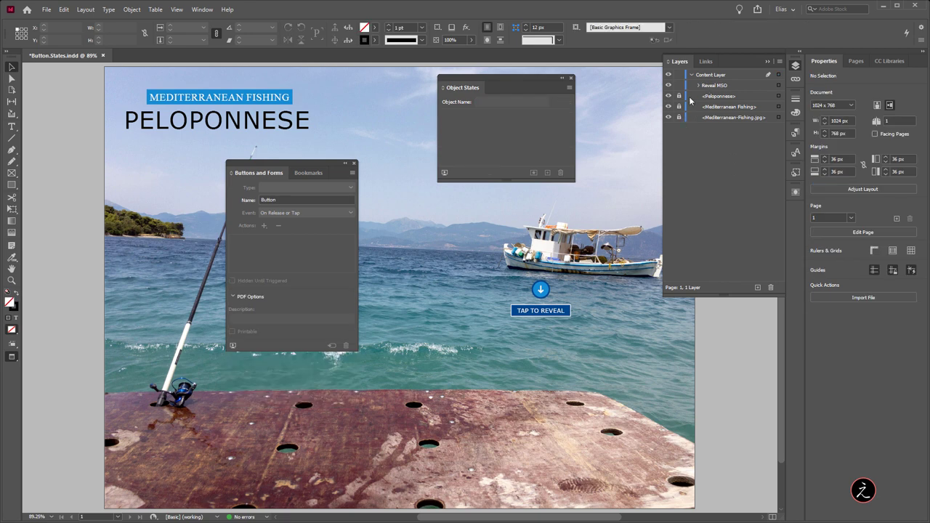
Add a Go To State action to the Tap to Reveal button nested in the Tap to Reveal state of Reveal MSO.
{"action": "left_click", "coordinate": [538, 312]}
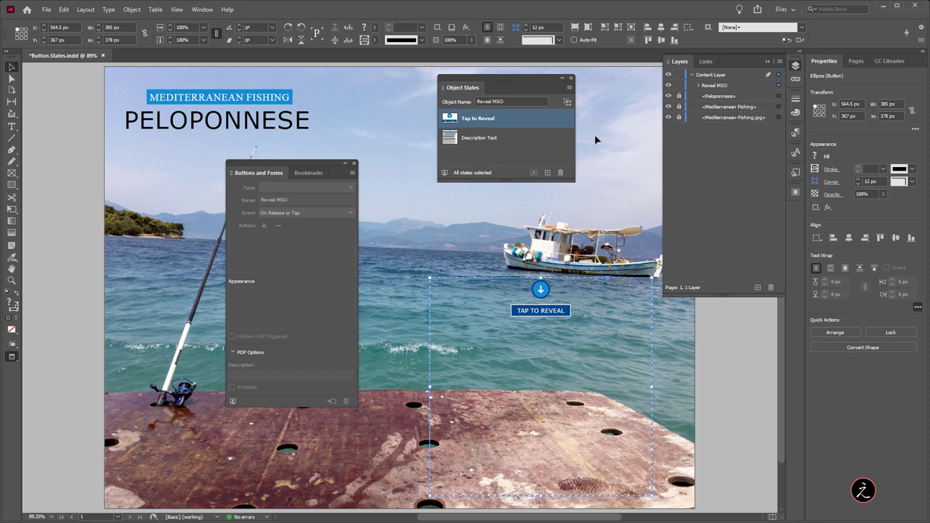
{"action": "mouse_move", "coordinate": [510, 120]}
{"action": "left_mouse_down"}
{"action": "mouse_move", "coordinate": [505, 151]}
{"action": "mouse_move", "coordinate": [516, 119]}
{"action": "left_mouse_up"}
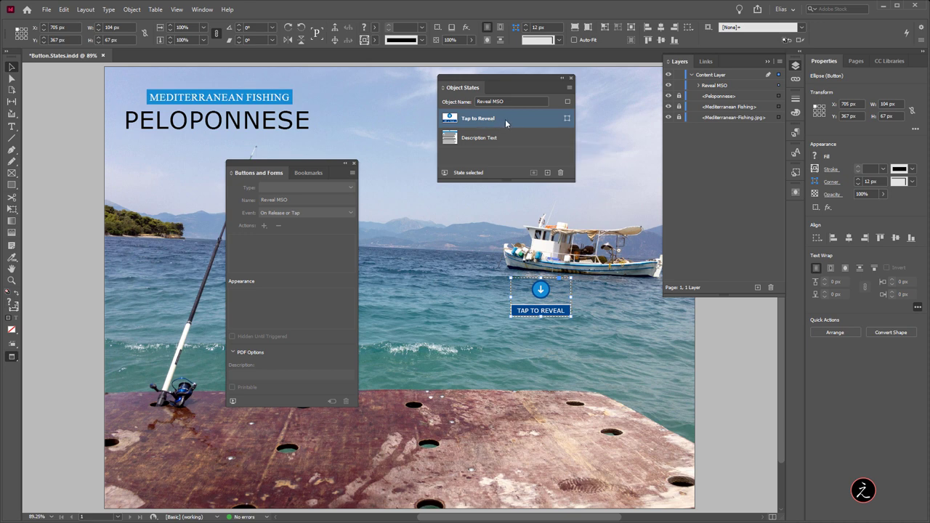
{"action": "left_click", "coordinate": [698, 85]}
{"action": "left_click", "coordinate": [701, 95]}
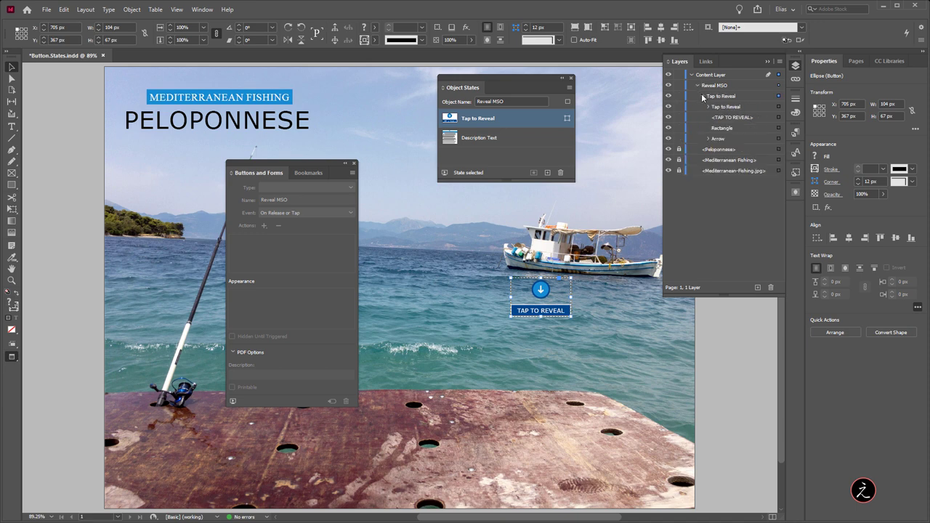
{"action": "left_click", "coordinate": [778, 107]}
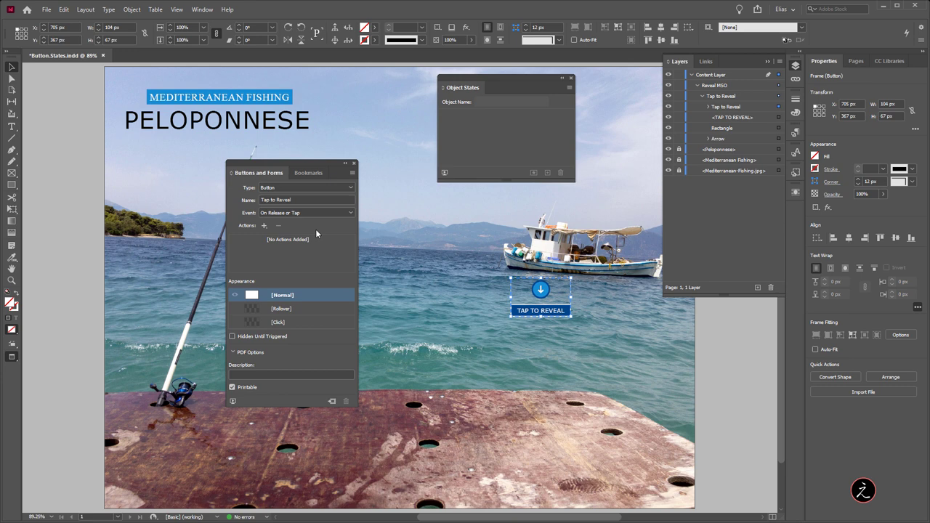
{"action": "left_click", "coordinate": [264, 225]}
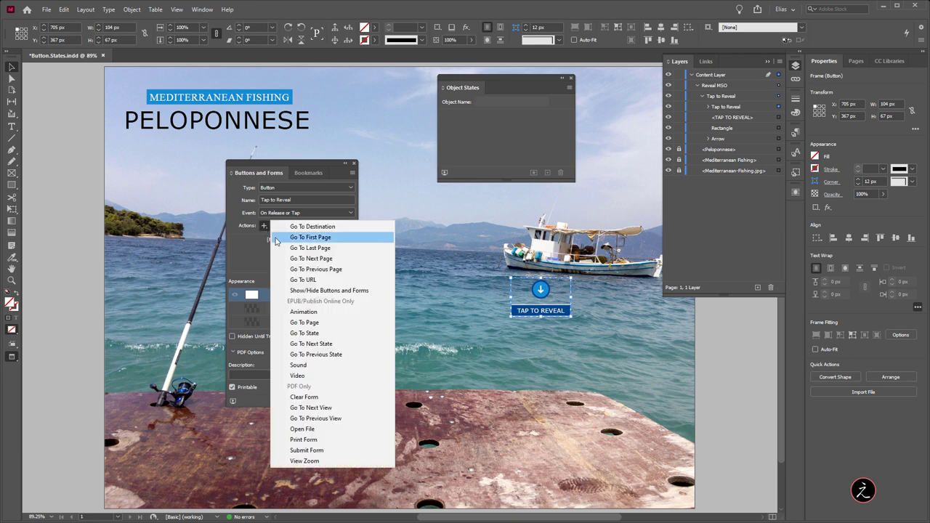
{"action": "left_click", "coordinate": [358, 333]}
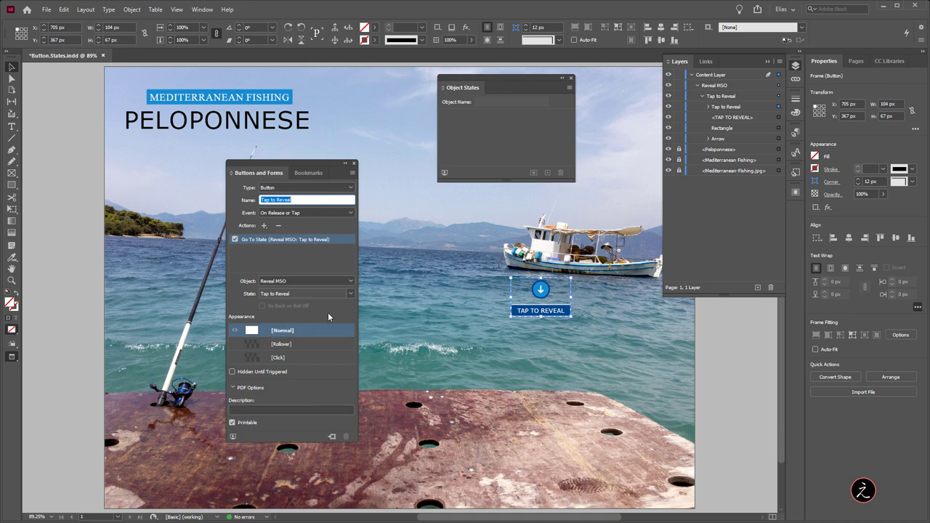
Point the Tap to Reveal button's action at the Description Text state of the Reveal MSO object.
{"action": "left_click", "coordinate": [298, 282]}
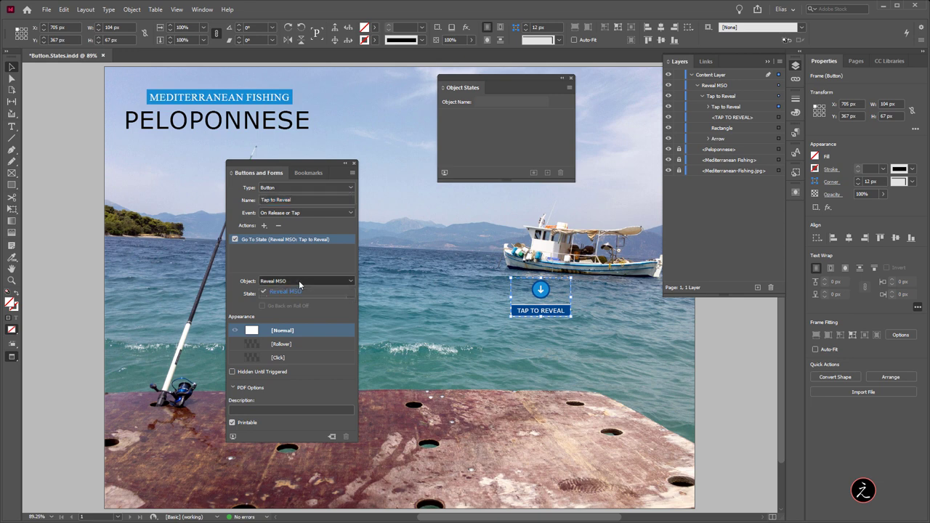
{"action": "key", "text": "Return"}
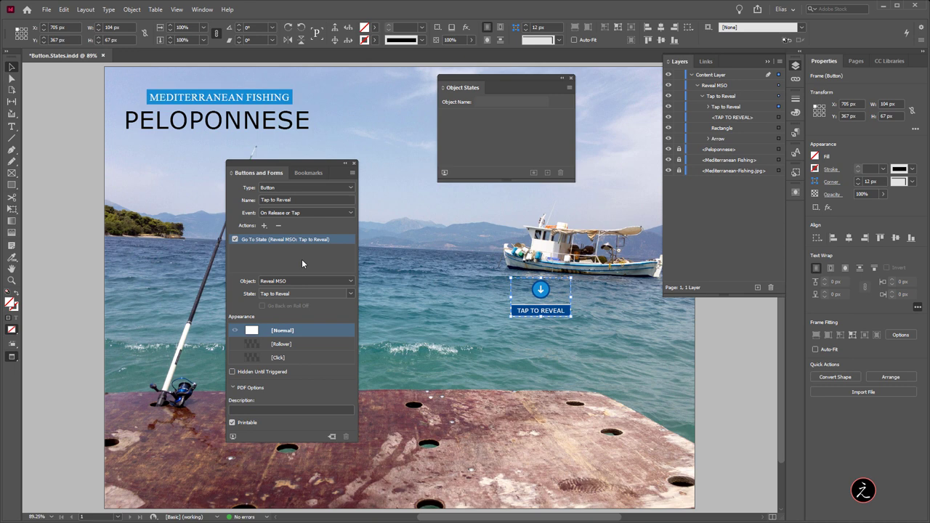
{"action": "left_click", "coordinate": [307, 280]}
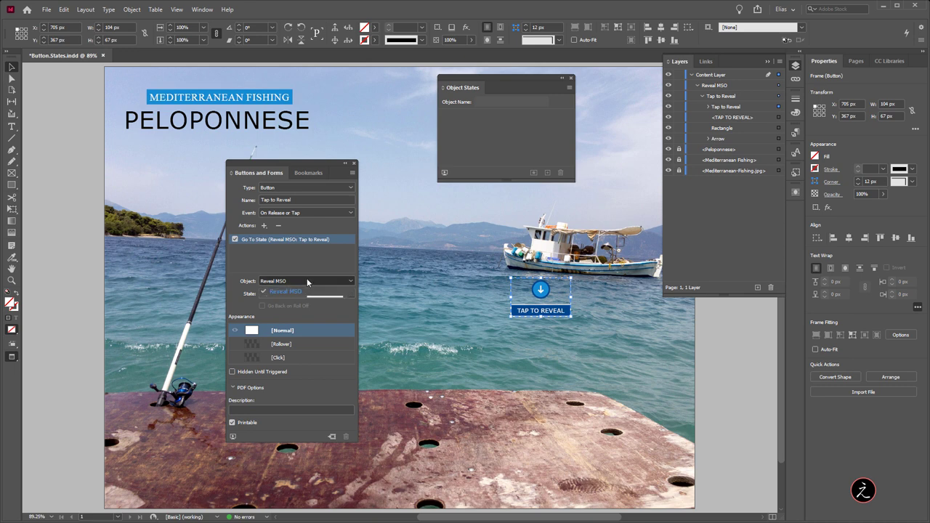
{"action": "left_click", "coordinate": [301, 291]}
{"action": "left_click", "coordinate": [310, 294]}
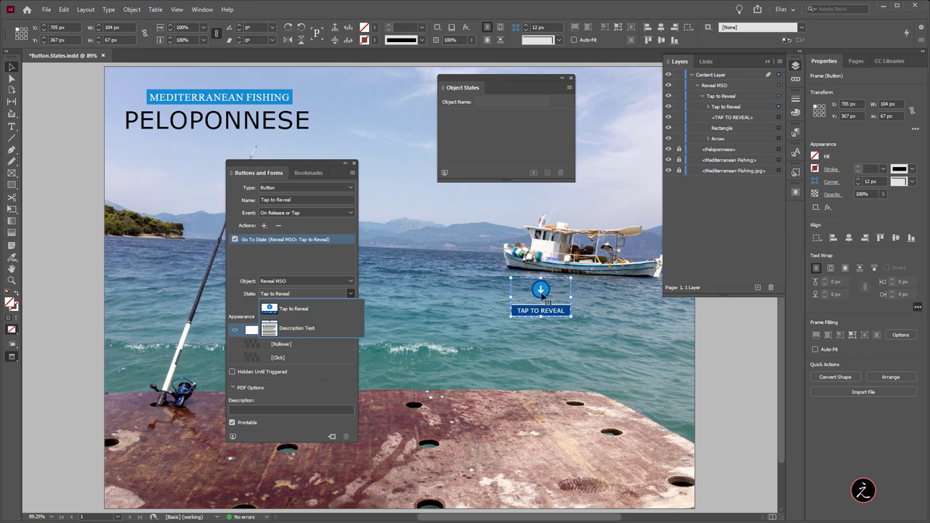
{"action": "left_click", "coordinate": [321, 328]}
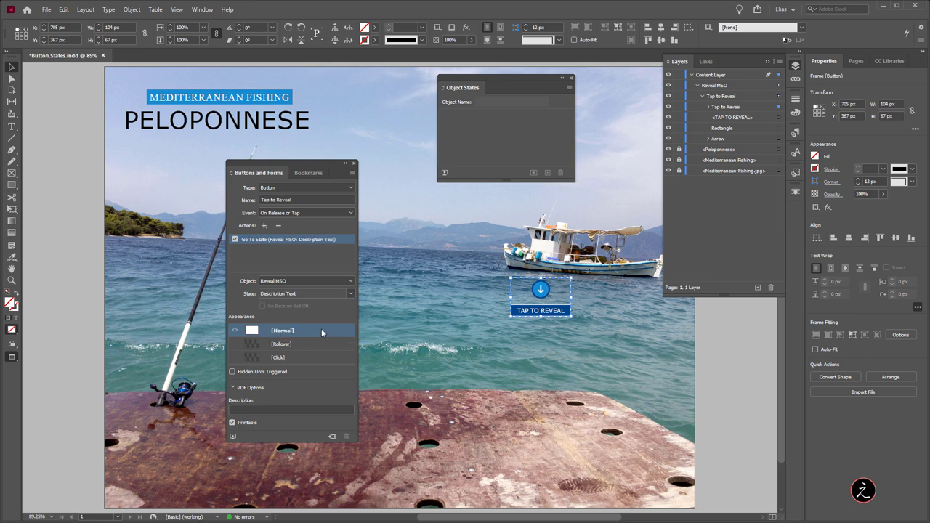
Give the Close Btn button in the Description Text state a Go To State action targeting Reveal MSO's Tap to Reveal state, then deselect it.
{"action": "left_click", "coordinate": [542, 300]}
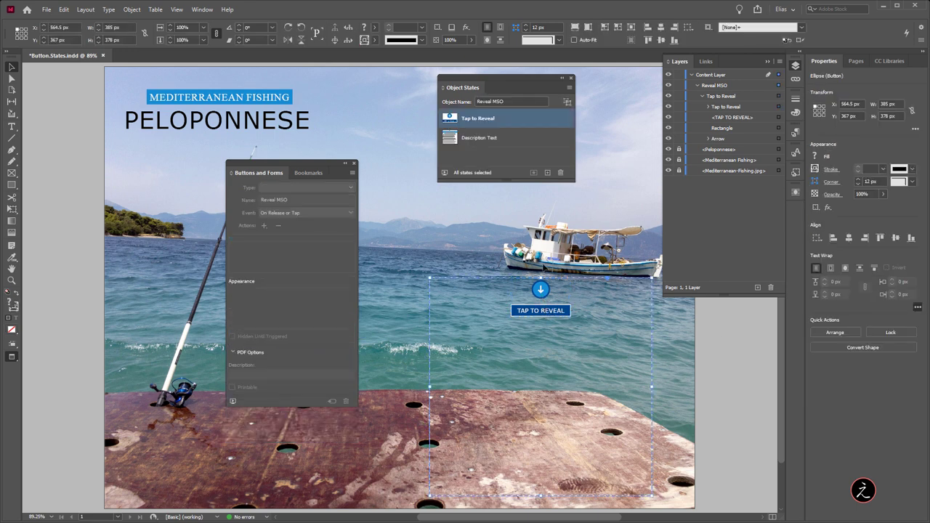
{"action": "left_click", "coordinate": [517, 137]}
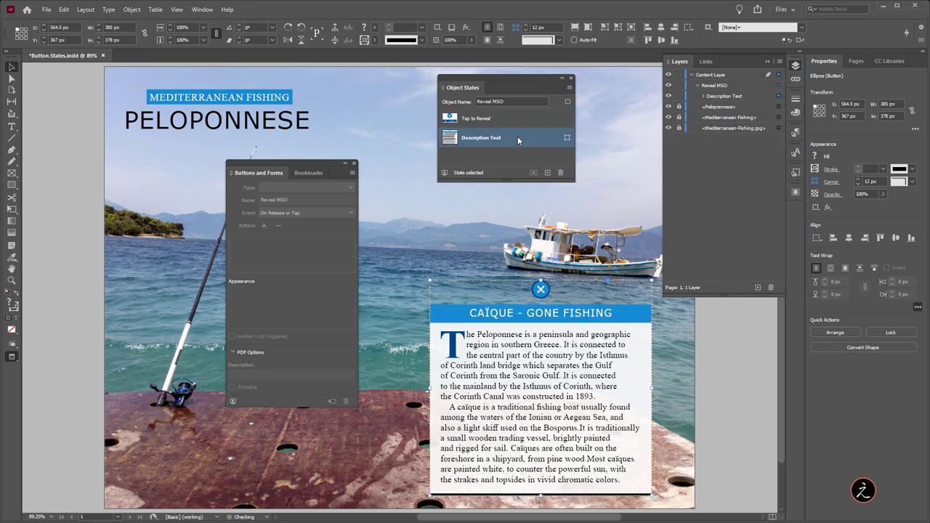
{"action": "left_click", "coordinate": [703, 97]}
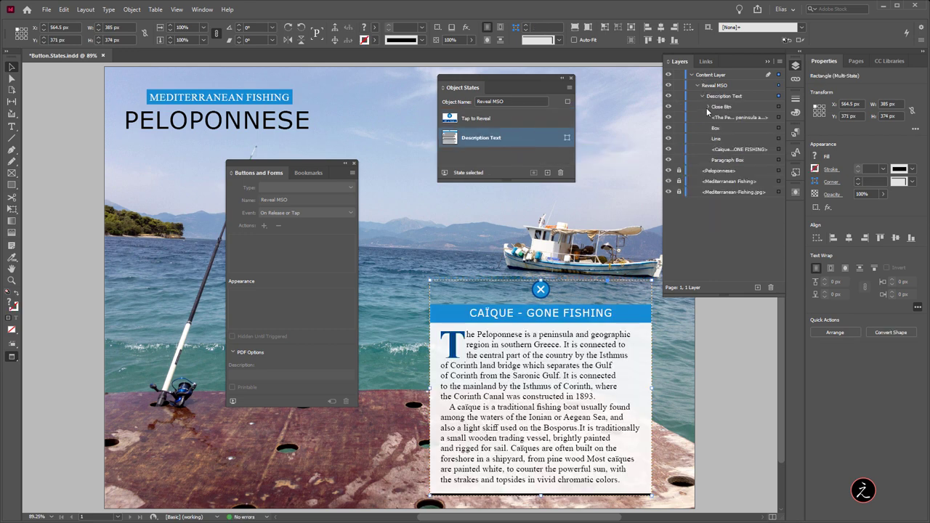
{"action": "left_click", "coordinate": [779, 109]}
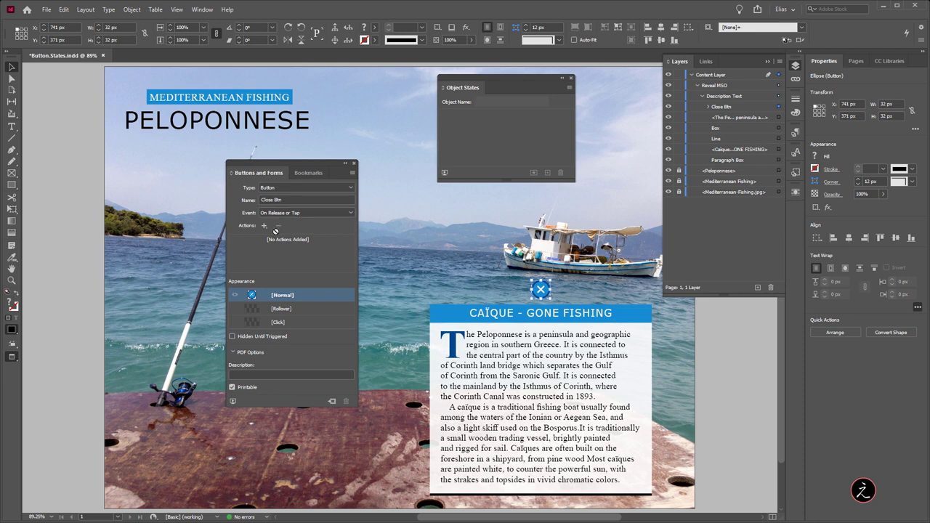
{"action": "left_click", "coordinate": [263, 226]}
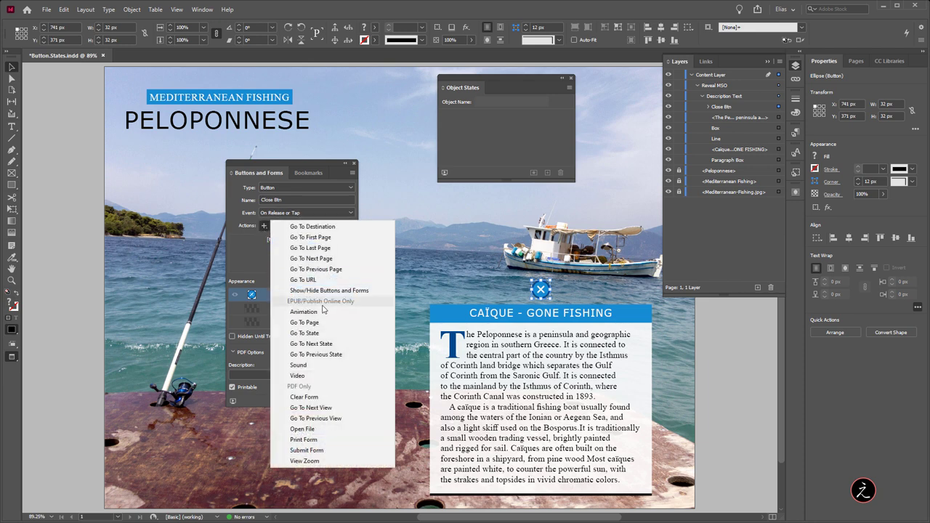
{"action": "left_click", "coordinate": [356, 333]}
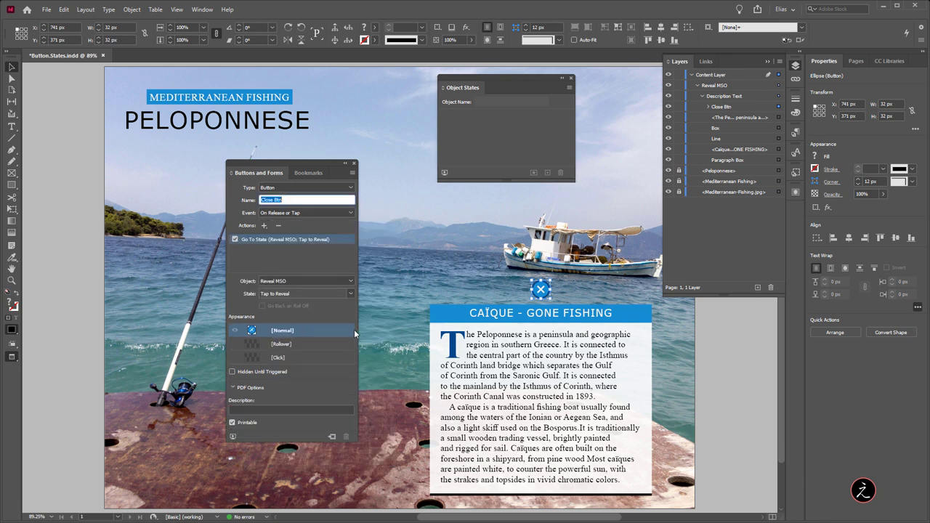
{"action": "left_click", "coordinate": [315, 293]}
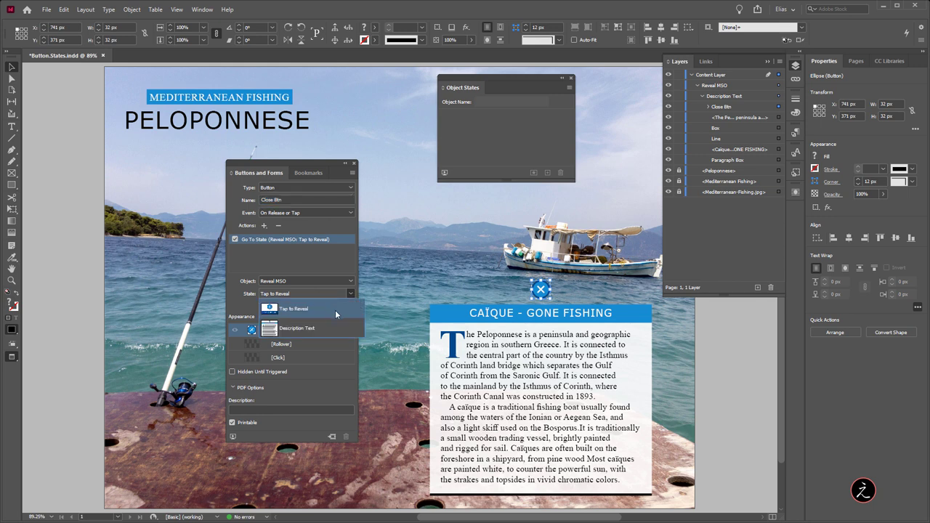
{"action": "left_click", "coordinate": [335, 309]}
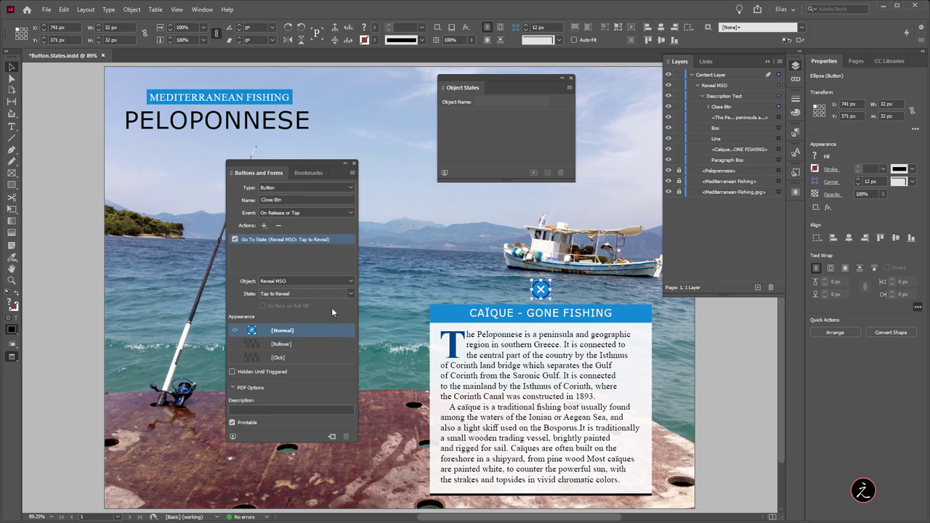
{"action": "left_click", "coordinate": [709, 371]}
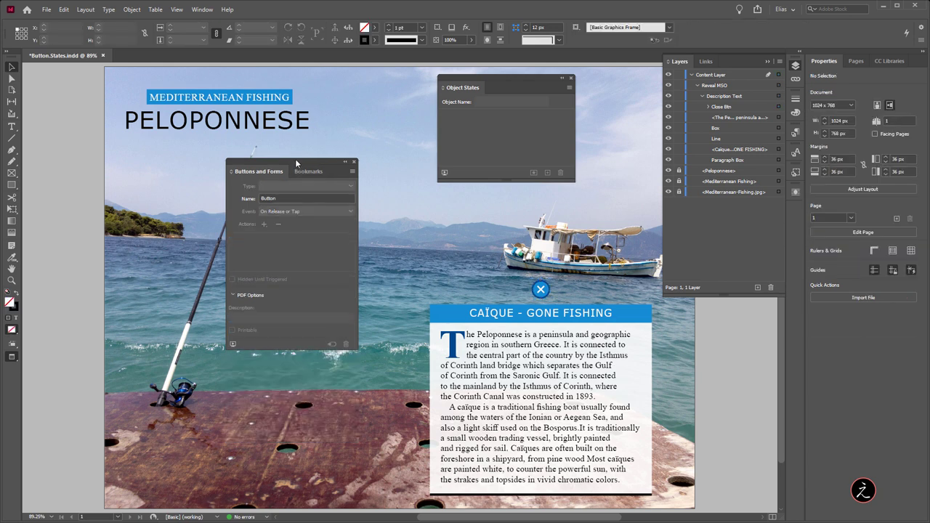
Preview the page's EPUB interactivity and test both the Tap to Reveal button and the round close button.
{"action": "left_click_drag", "start_coordinate": [327, 172], "coordinate": [315, 154]}
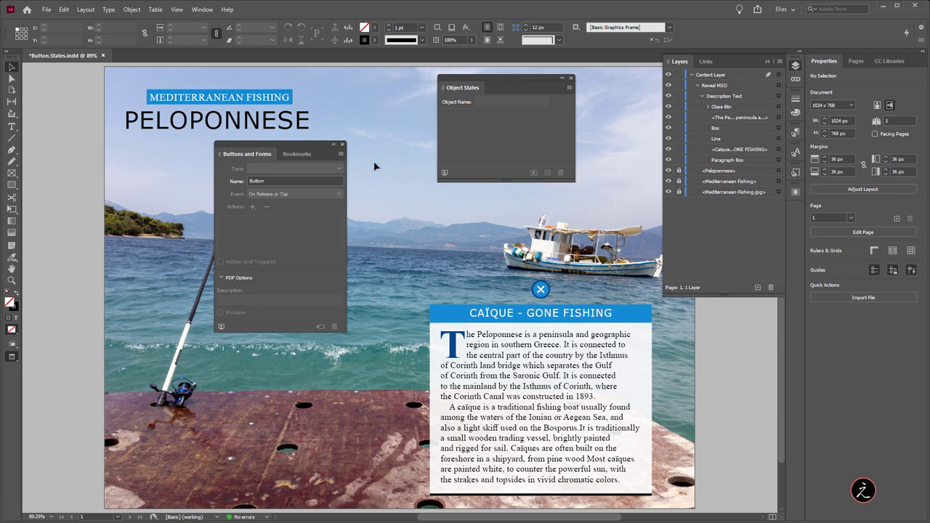
{"action": "left_click", "coordinate": [204, 10]}
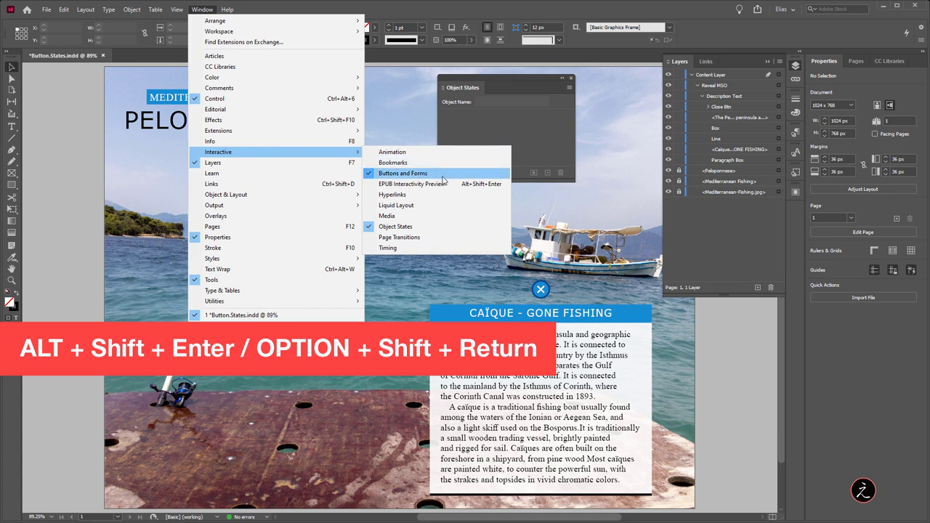
{"action": "left_click", "coordinate": [456, 185]}
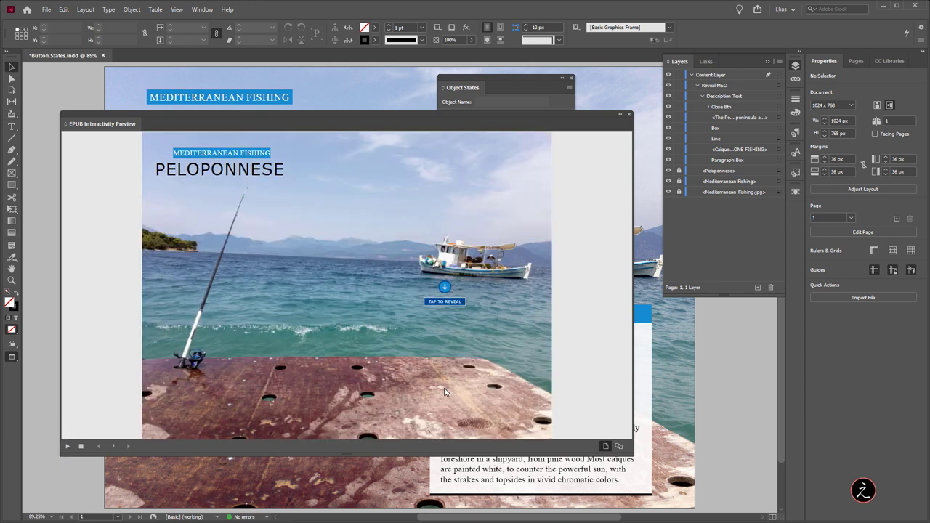
{"action": "left_click", "coordinate": [446, 290]}
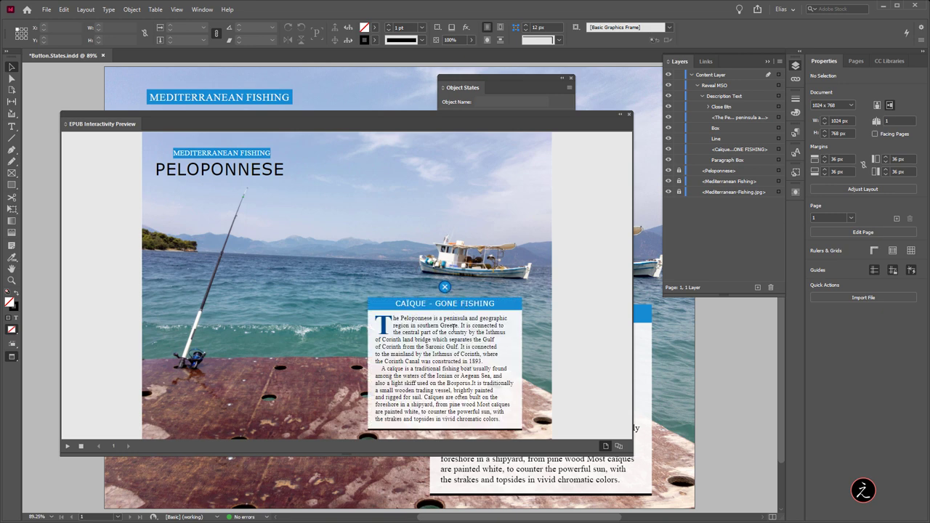
{"action": "left_click", "coordinate": [445, 287]}
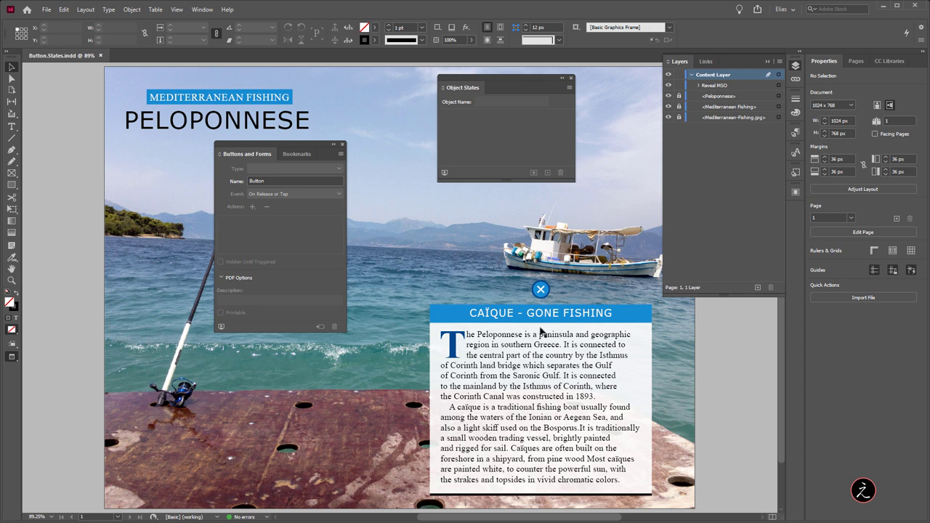
Select the Peloponnese body text frame nested in Reveal MSO's Description Text state and dismiss the button settings.
{"action": "left_click", "coordinate": [546, 289]}
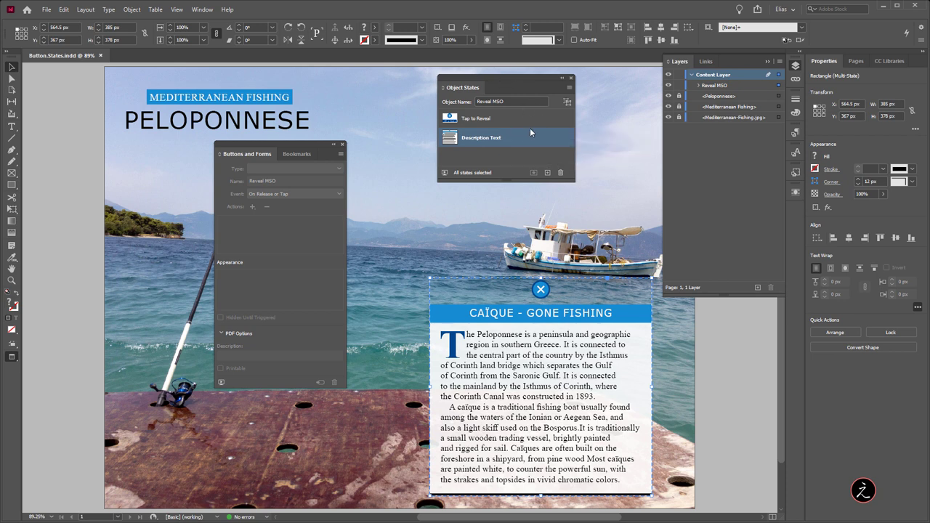
{"action": "left_click", "coordinate": [699, 86]}
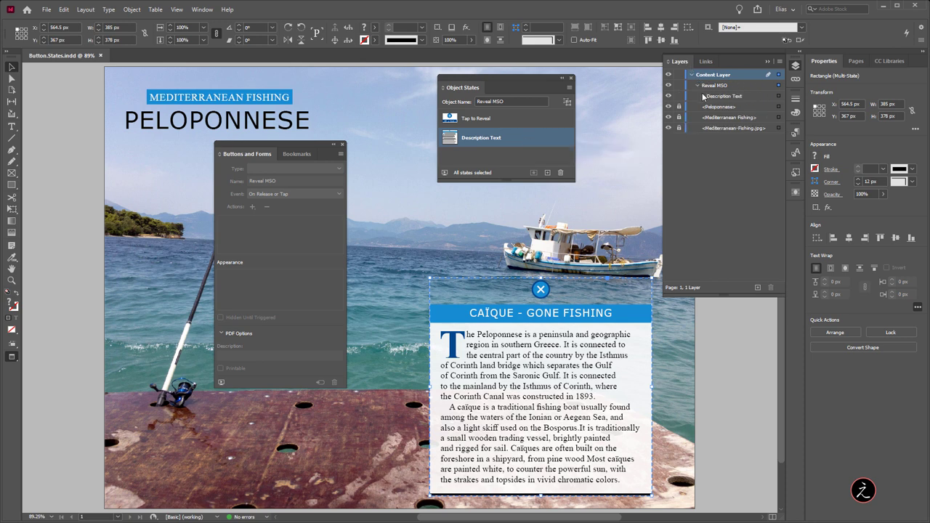
{"action": "left_click", "coordinate": [701, 96]}
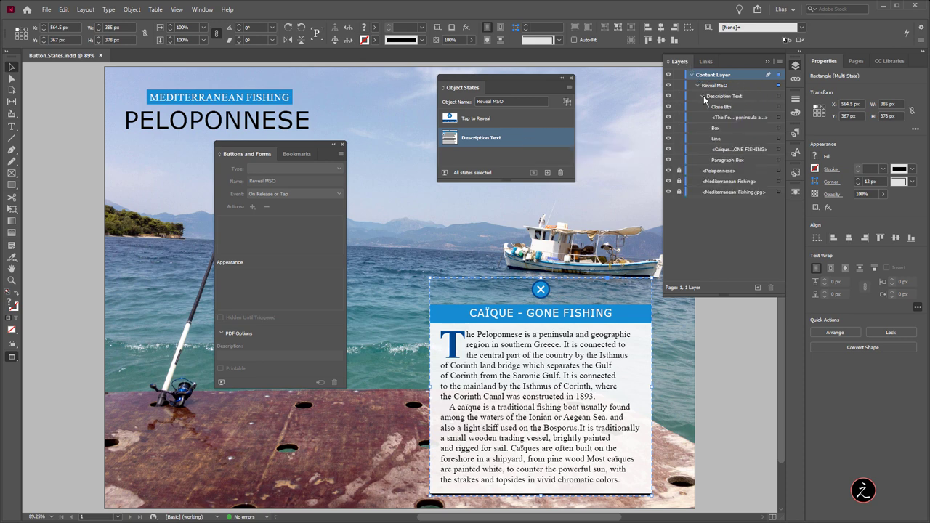
{"action": "left_click", "coordinate": [778, 118]}
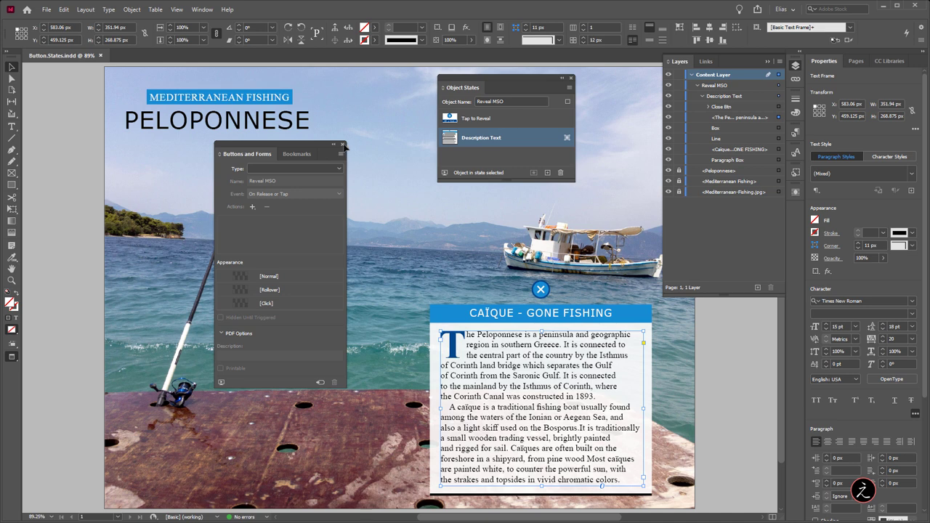
{"action": "left_click", "coordinate": [343, 145]}
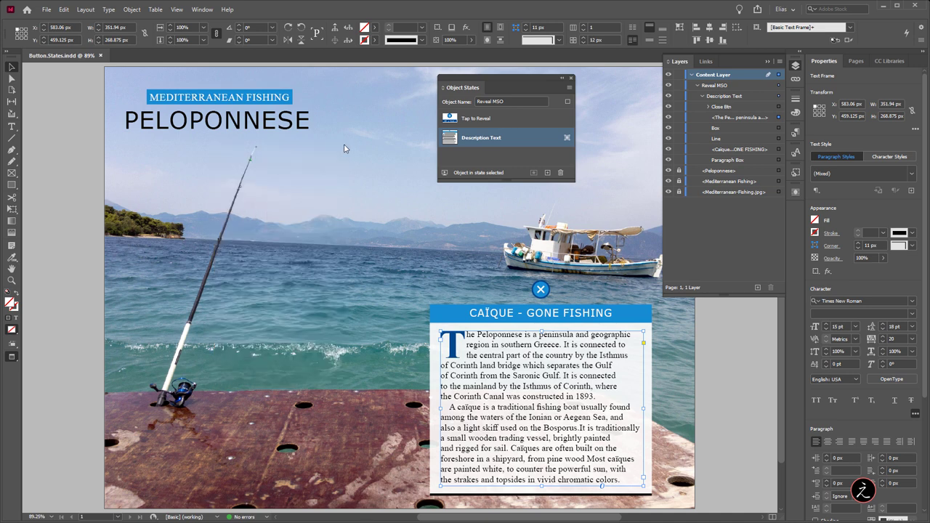
Apply the Fade In animation preset to the selected body text frame.
{"action": "left_click", "coordinate": [203, 11]}
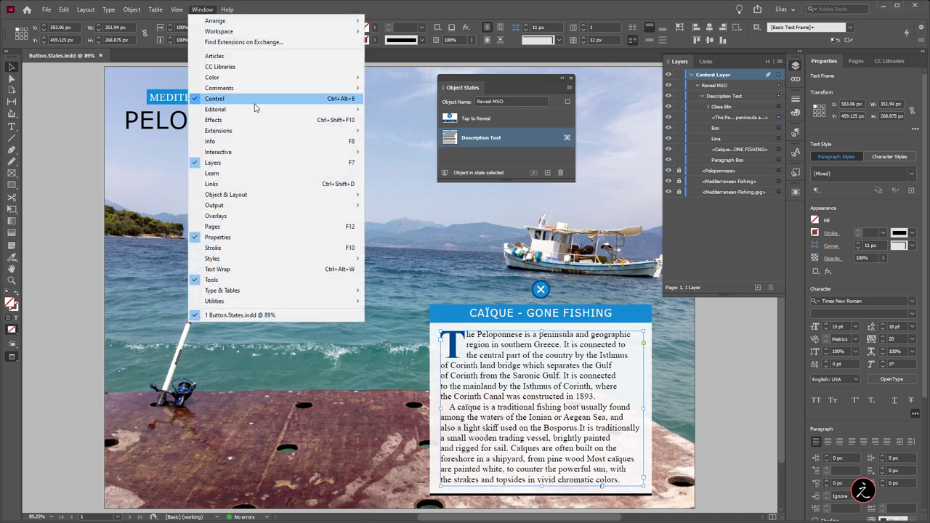
{"action": "mouse_move", "coordinate": [276, 152]}
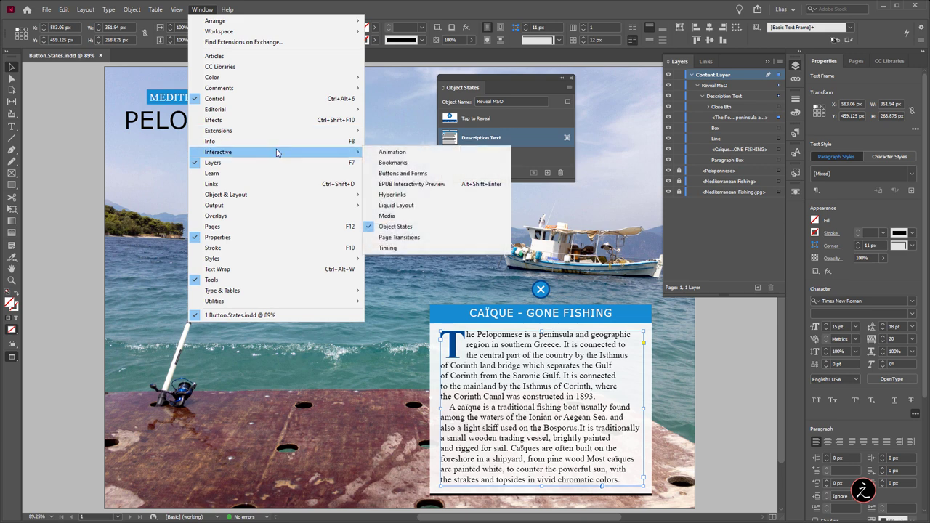
{"action": "left_click", "coordinate": [433, 153]}
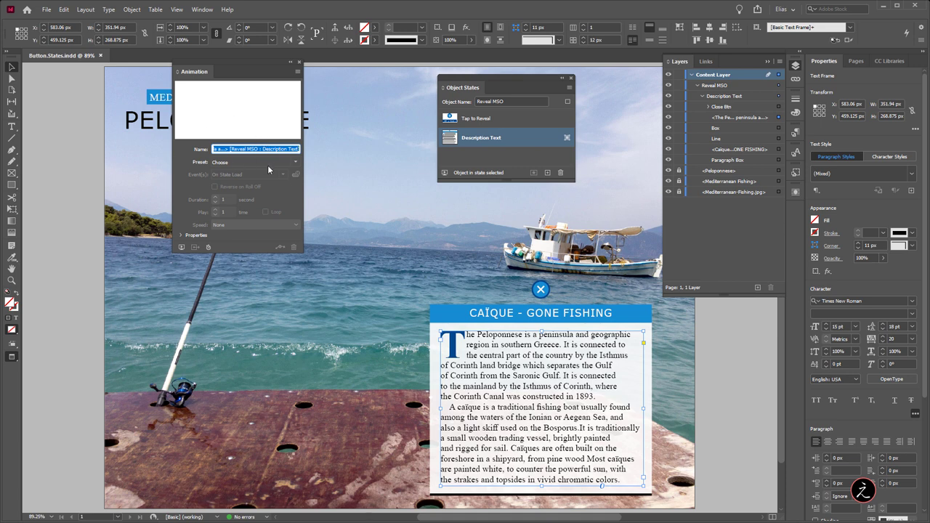
{"action": "left_click", "coordinate": [296, 163]}
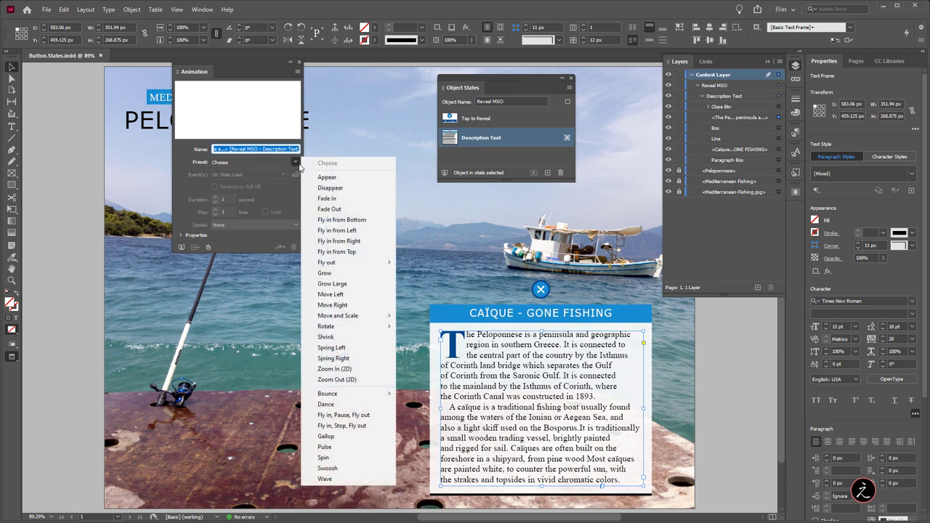
{"action": "left_click", "coordinate": [373, 199]}
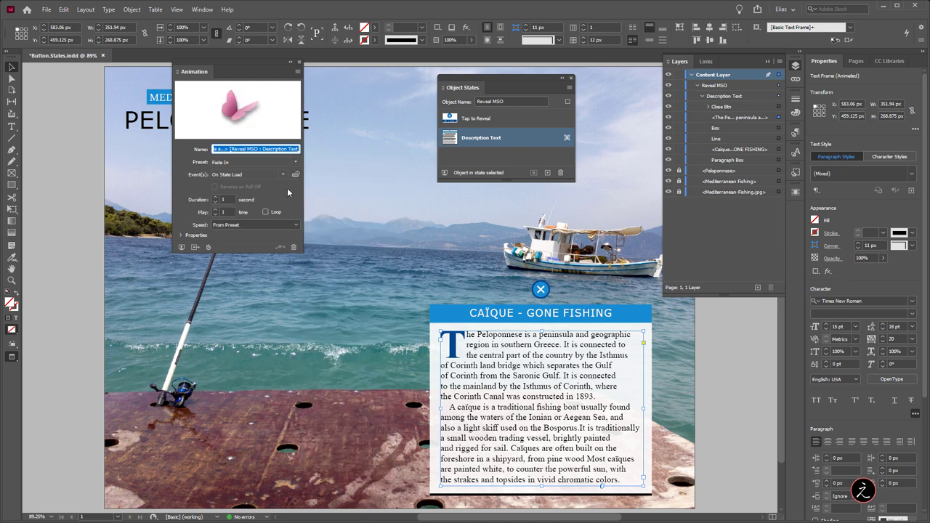
Set the timing delay of the body text's On State Load animation to 4 and deselect the frame.
{"action": "left_click", "coordinate": [207, 247]}
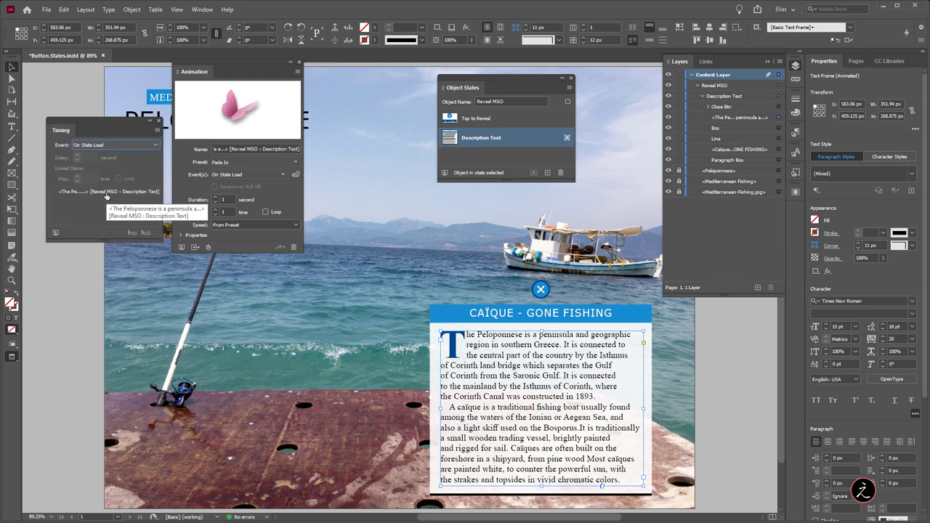
{"action": "left_click", "coordinate": [106, 194]}
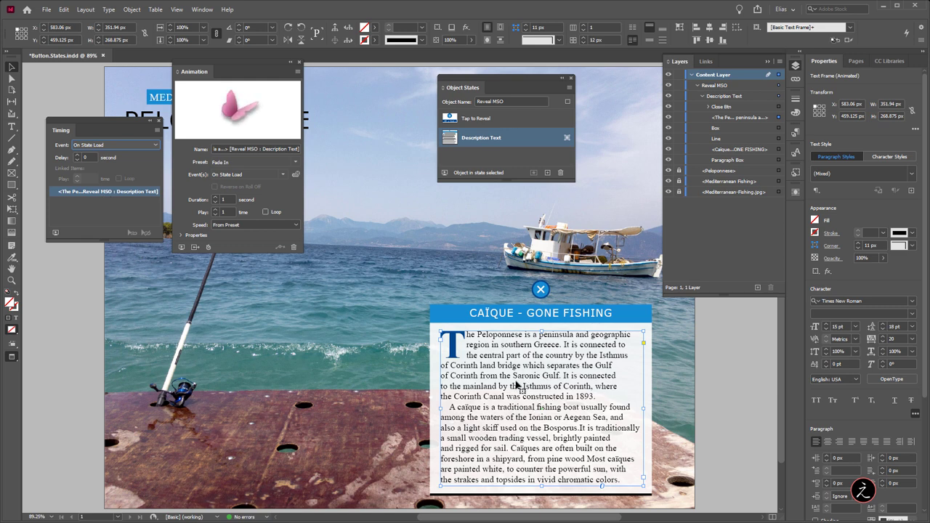
{"action": "left_click", "coordinate": [75, 160]}
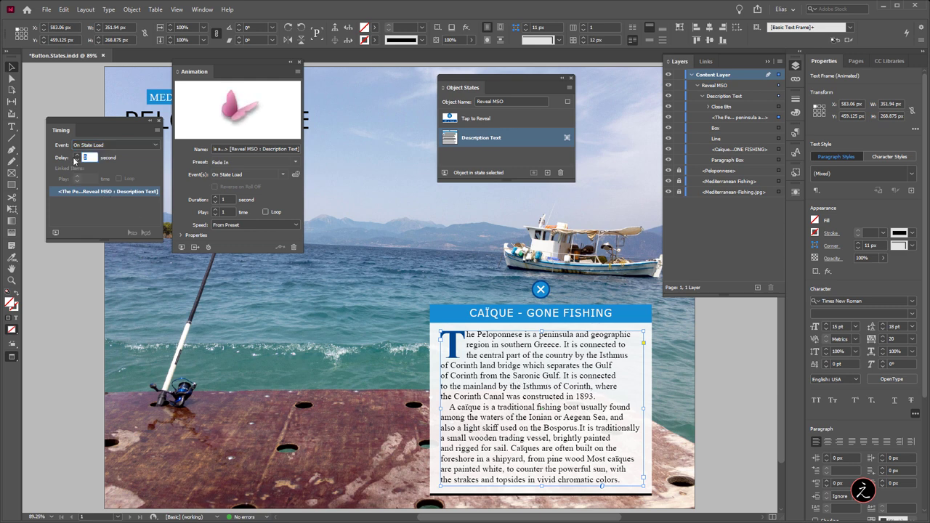
{"action": "type", "text": "4"}
{"action": "key", "text": "Return"}
{"action": "left_click", "coordinate": [376, 348]}
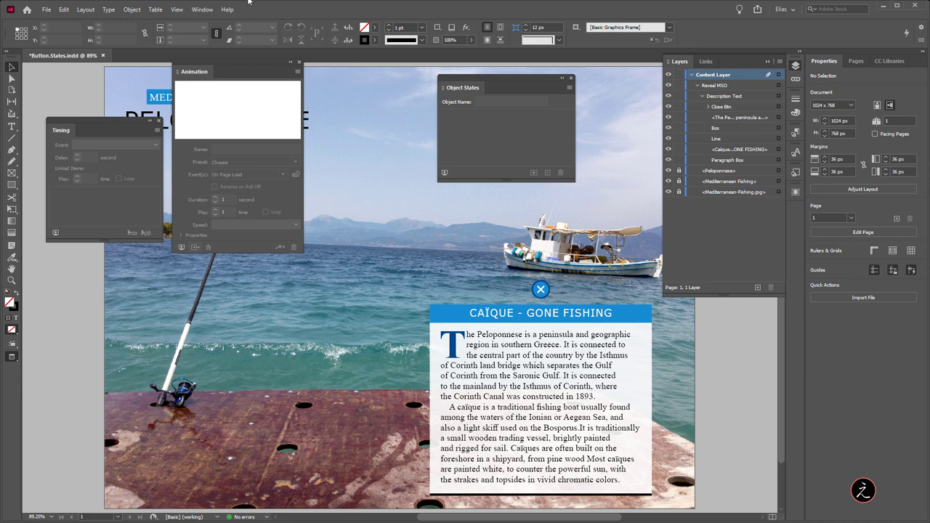
Preview the page's EPUB interactivity and test the text fade-in by revealing, closing and revealing the description again.
{"action": "left_click", "coordinate": [204, 9]}
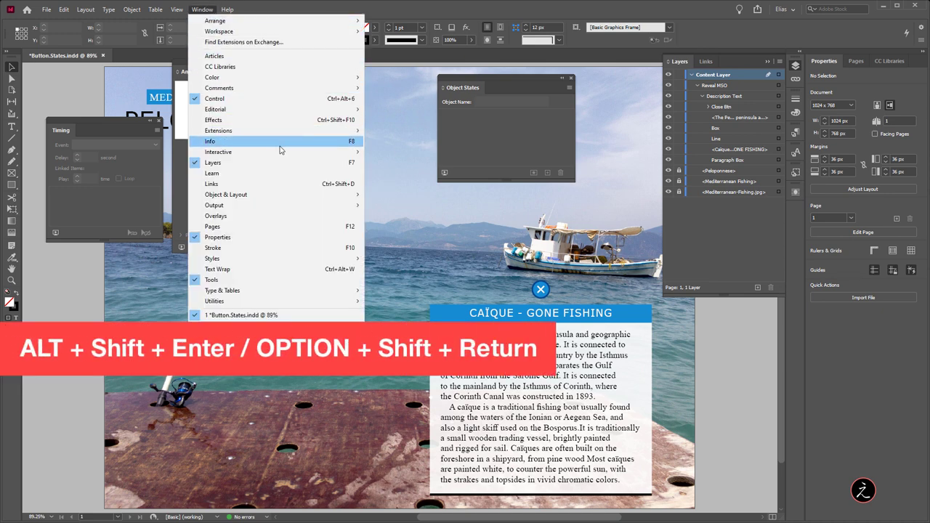
{"action": "mouse_move", "coordinate": [283, 156]}
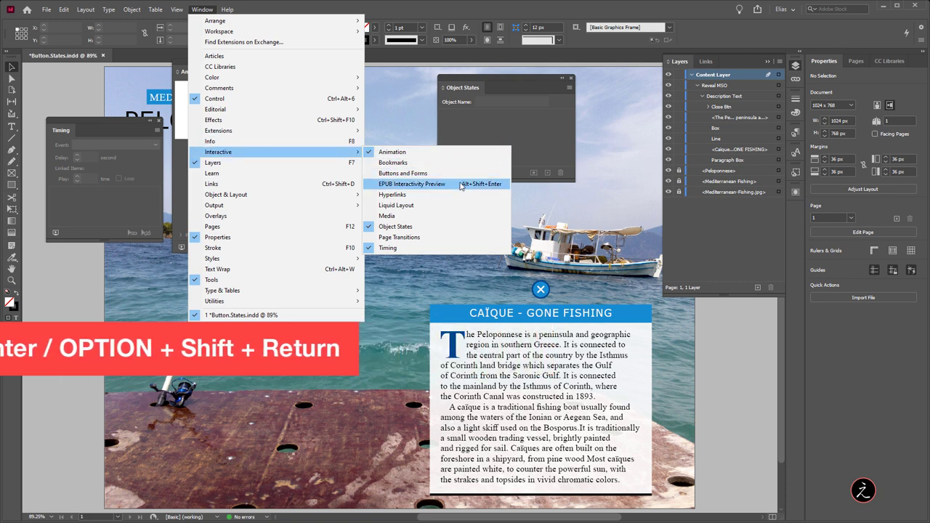
{"action": "left_click", "coordinate": [460, 185]}
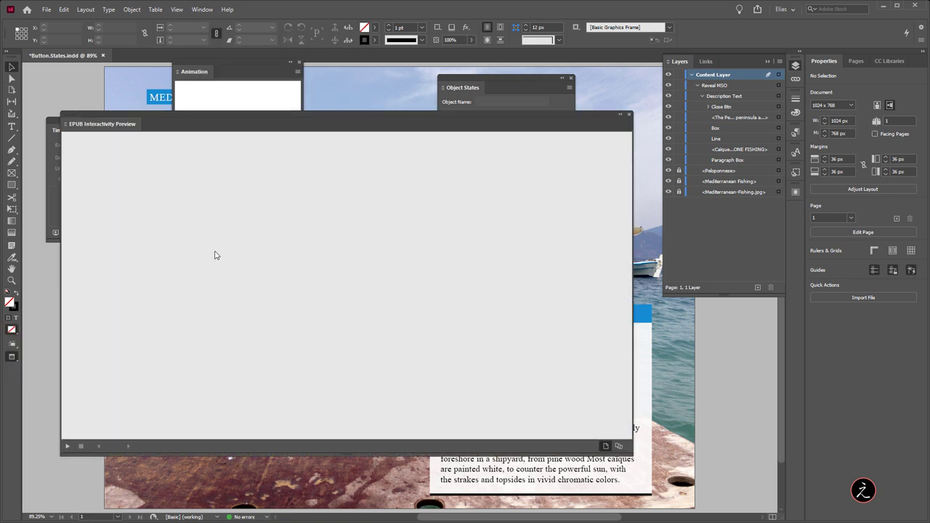
{"action": "left_click", "coordinate": [67, 448]}
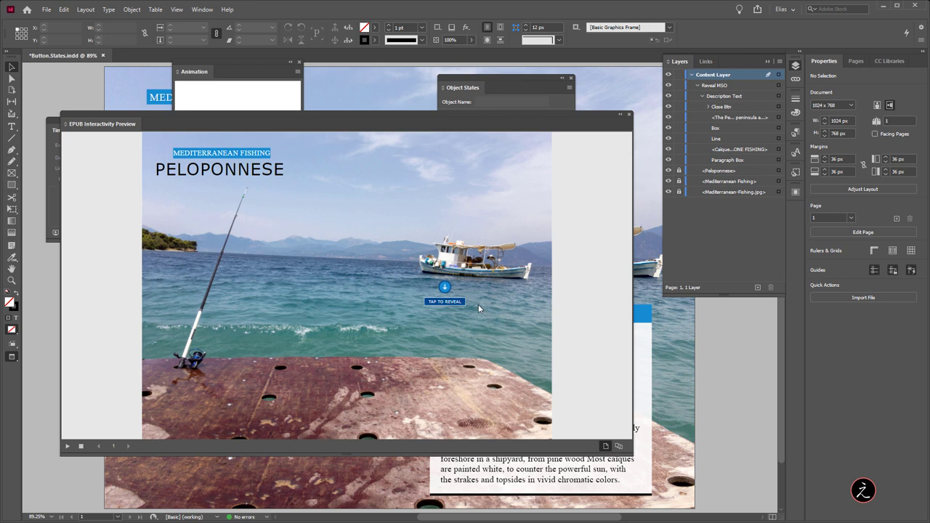
{"action": "left_click", "coordinate": [444, 301]}
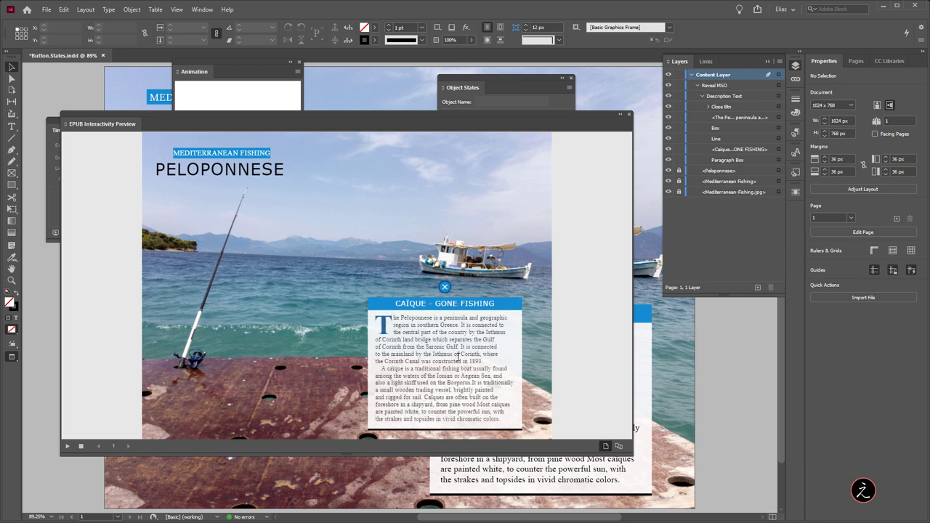
{"action": "left_click", "coordinate": [445, 288]}
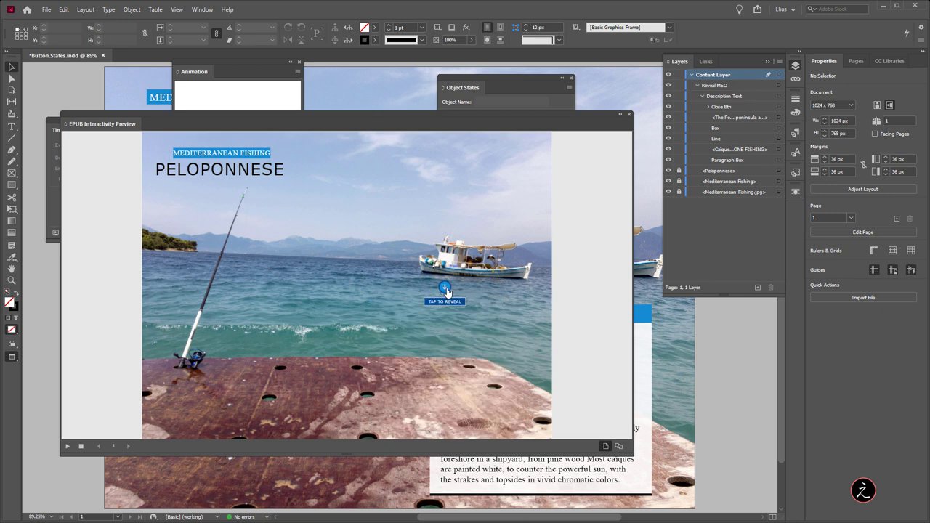
{"action": "left_click", "coordinate": [445, 288]}
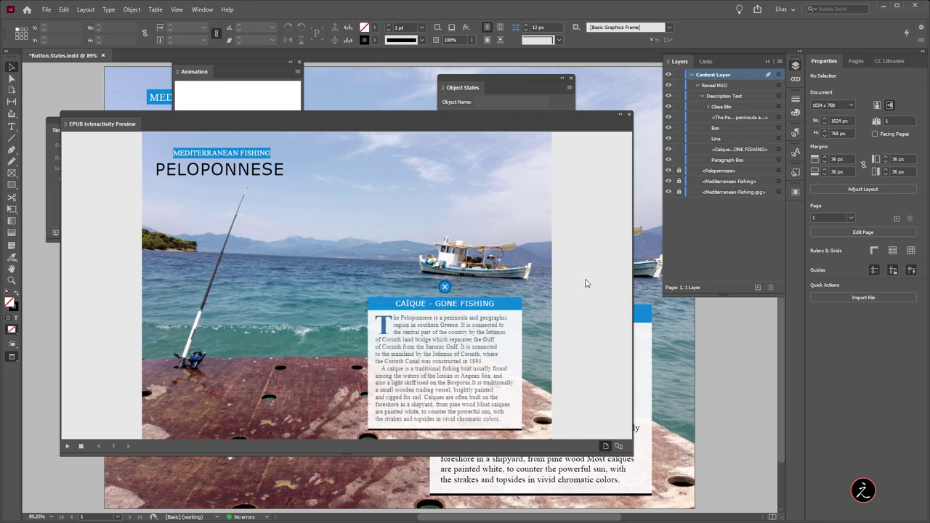